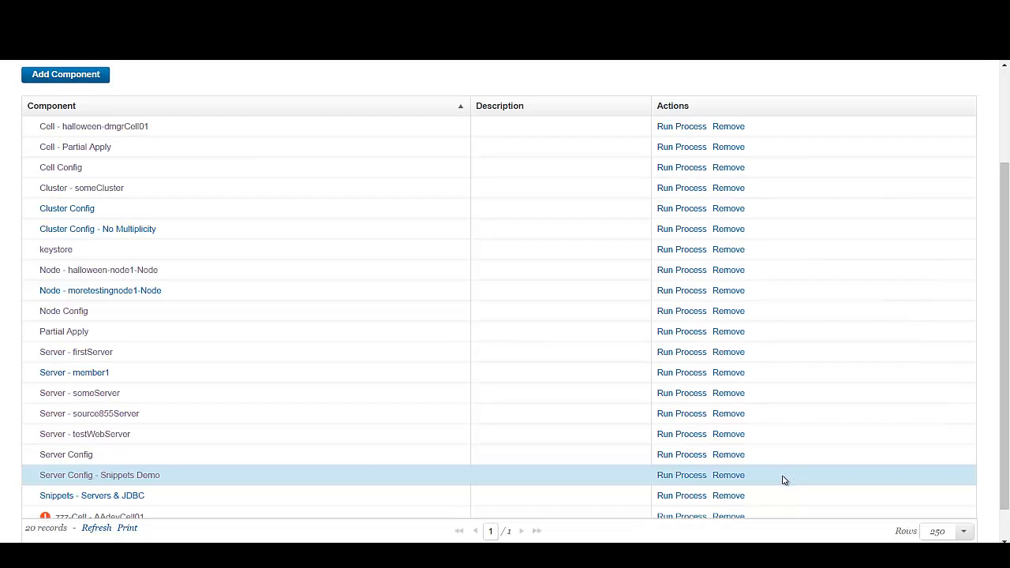
Start a process run for Server Config - Snippets Demo in the HALLOWEEN environment, using version 1.0.
left_click(682, 476)
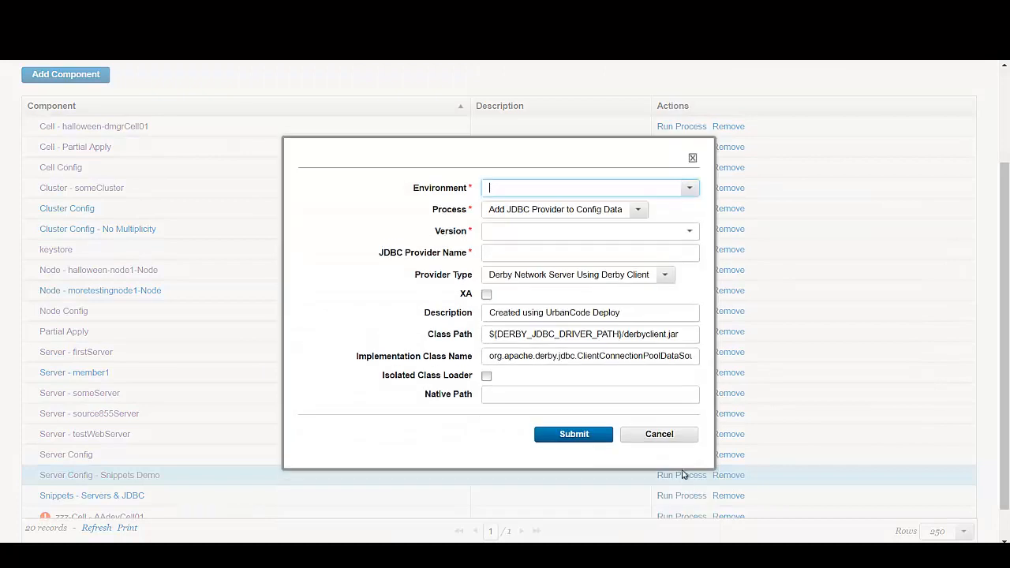
left_click(685, 194)
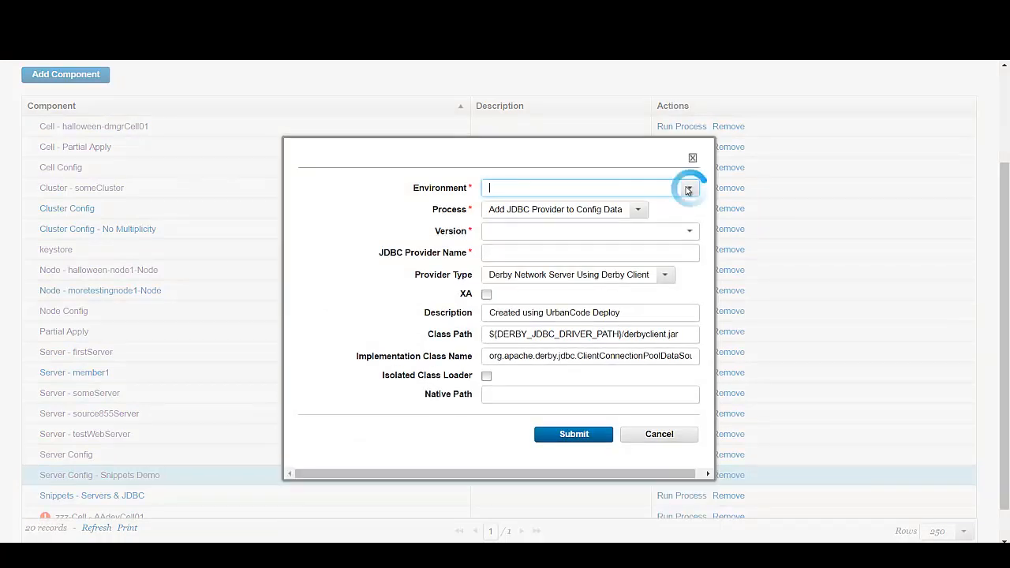
left_click(648, 238)
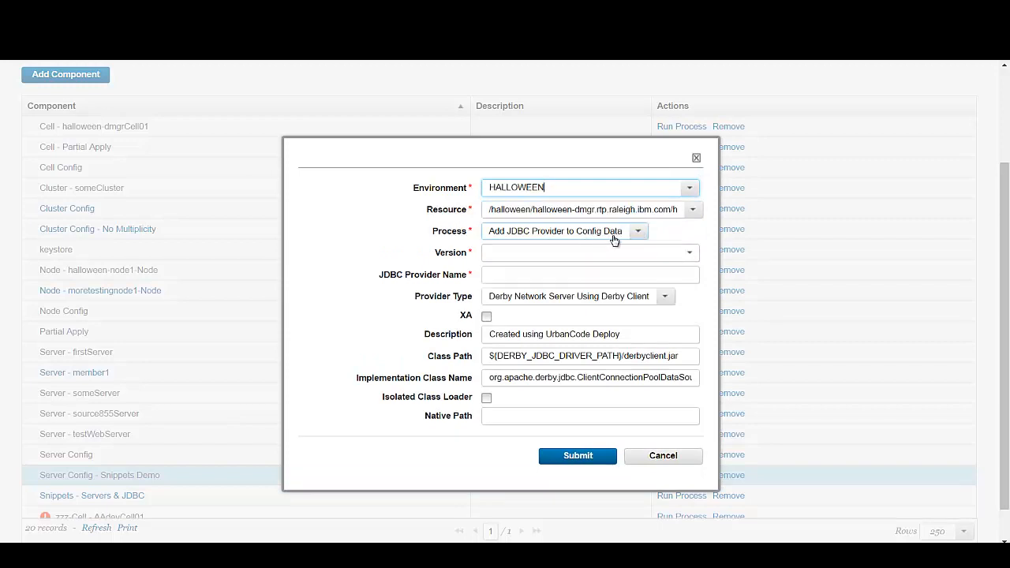
left_click(690, 253)
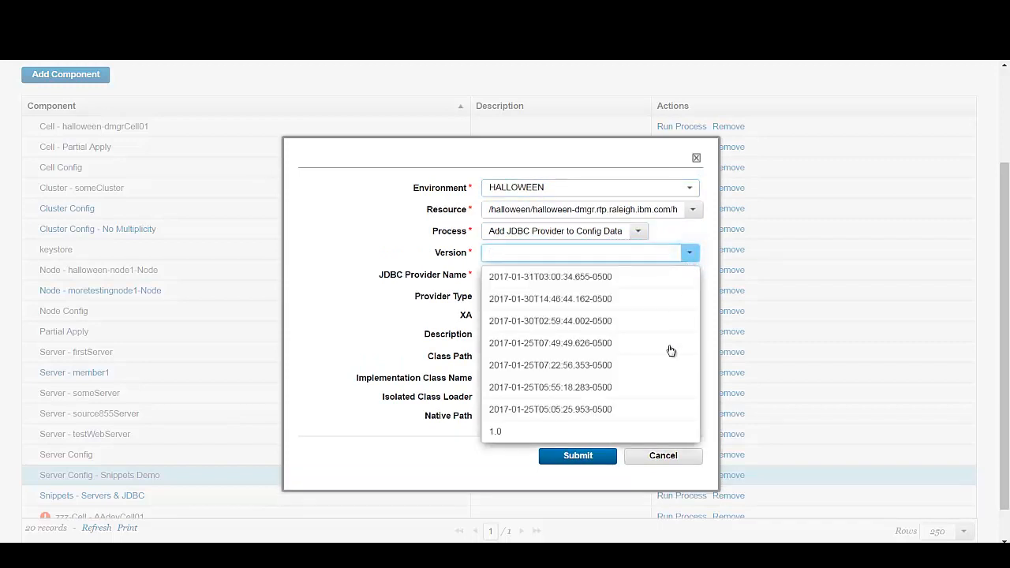
left_click(593, 432)
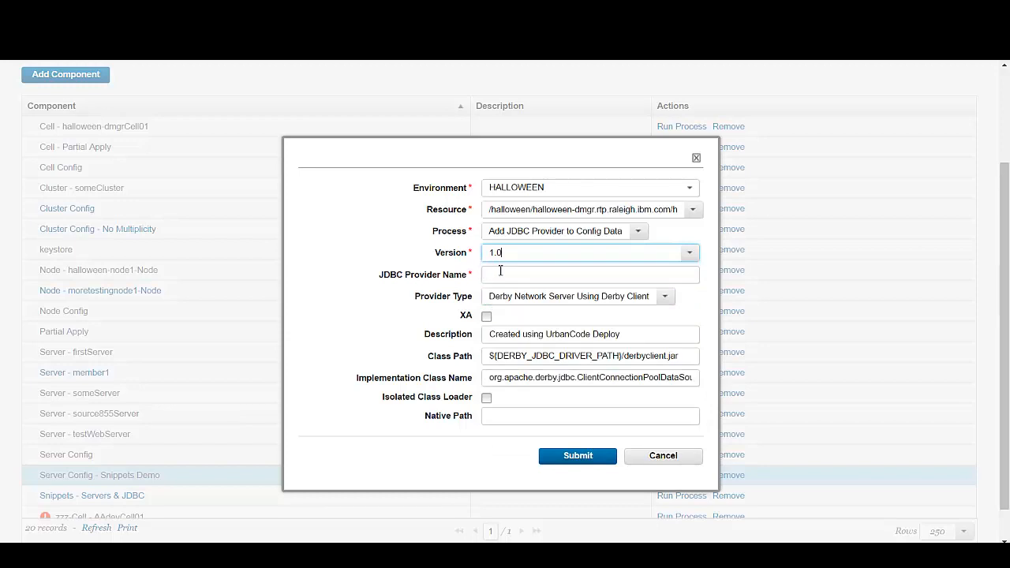
Name the JDBC provider myNewJDBCProvider, choose the Derby Network Server Using Derby Client type, enable XA and submit the process.
left_click(629, 274)
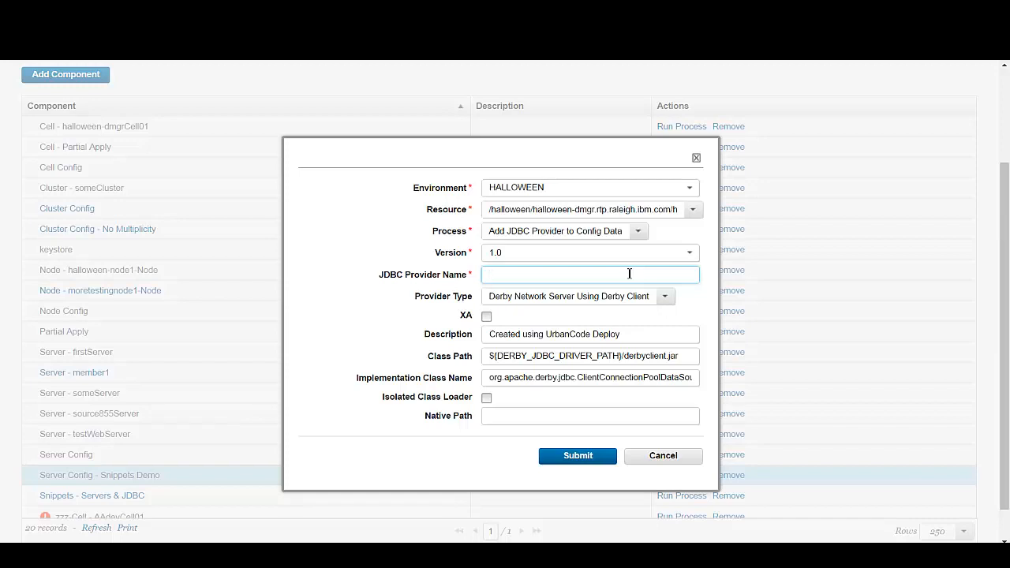
type("myNewJDBCProvider")
left_click(676, 297)
key("Down")
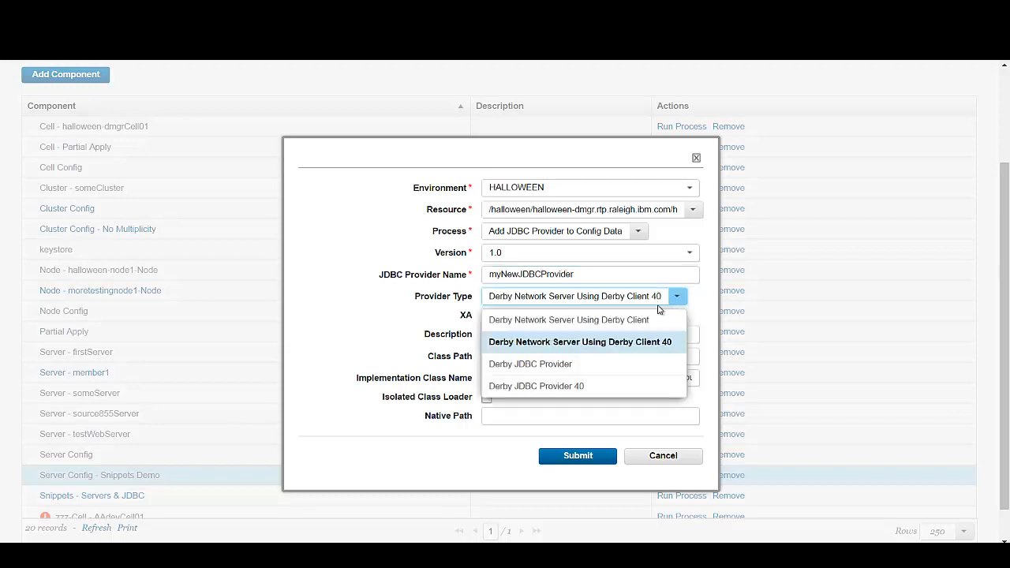
left_click(626, 319)
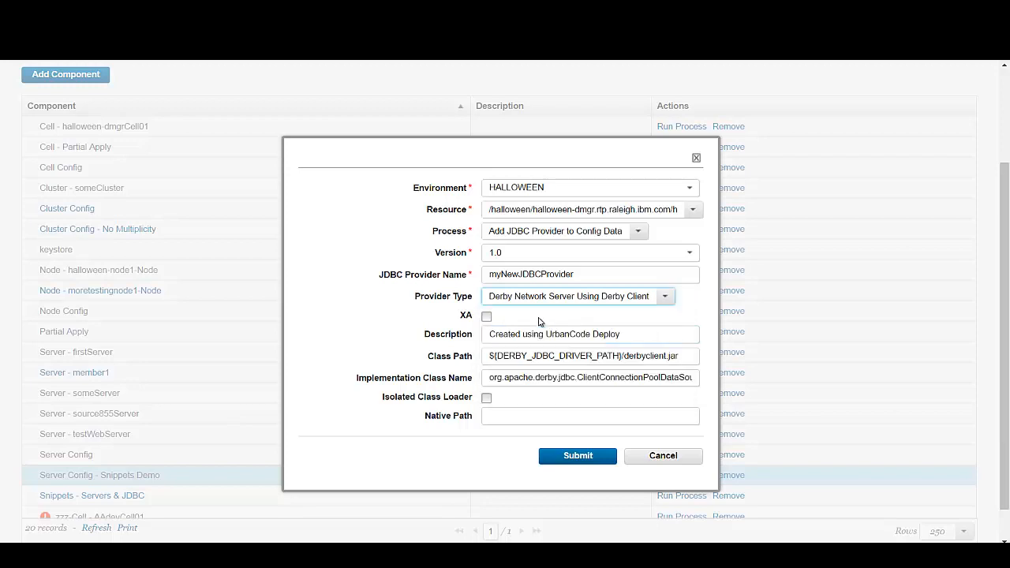
left_click(486, 317)
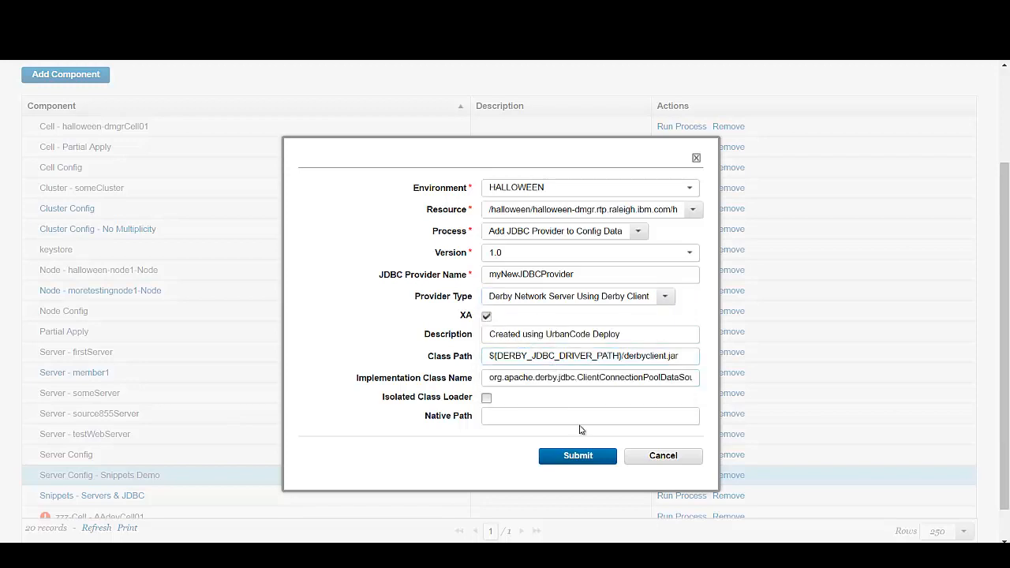
left_click(584, 457)
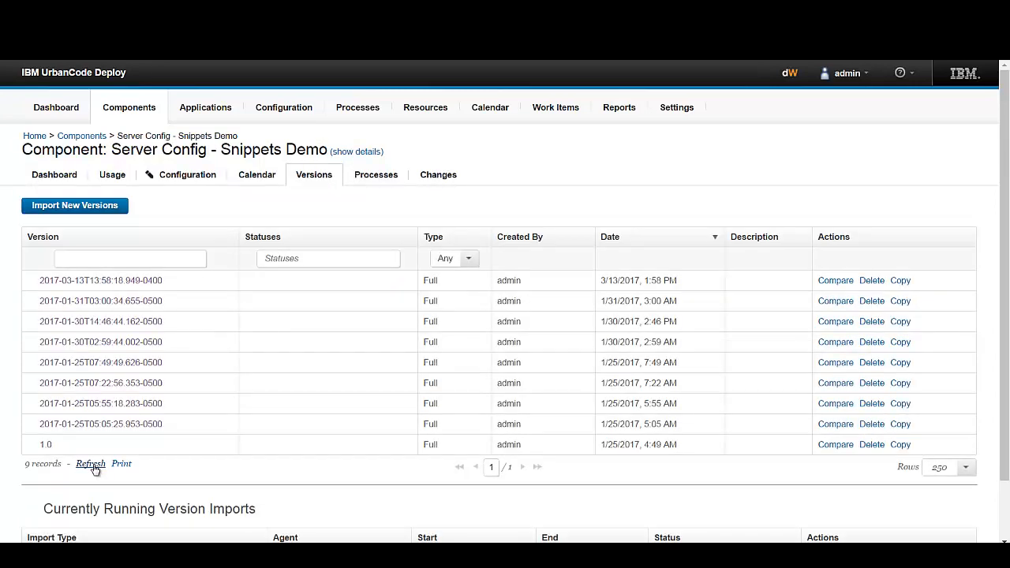
Refresh the component's version list and open the newest version.
left_click(91, 464)
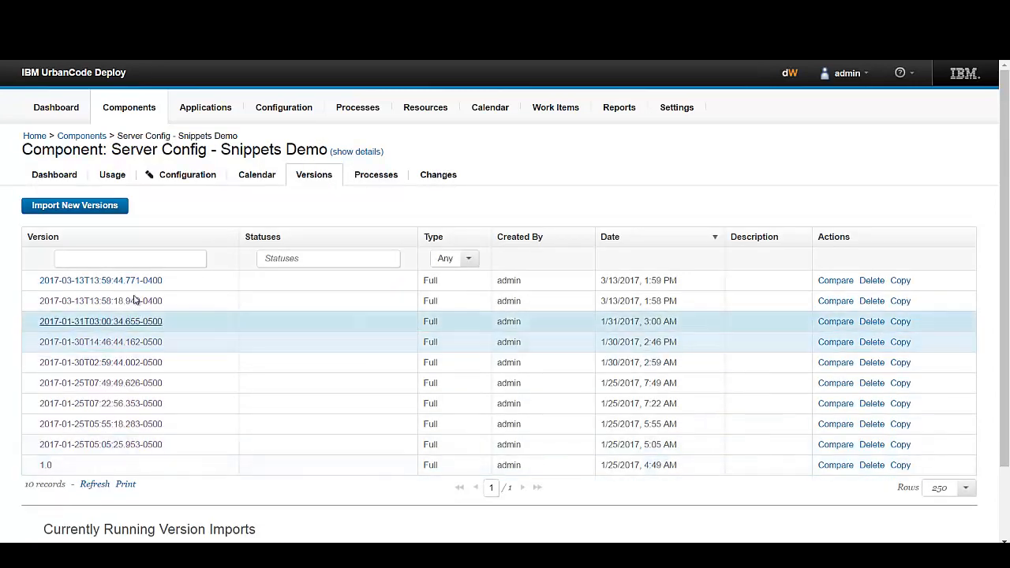
left_click(132, 289)
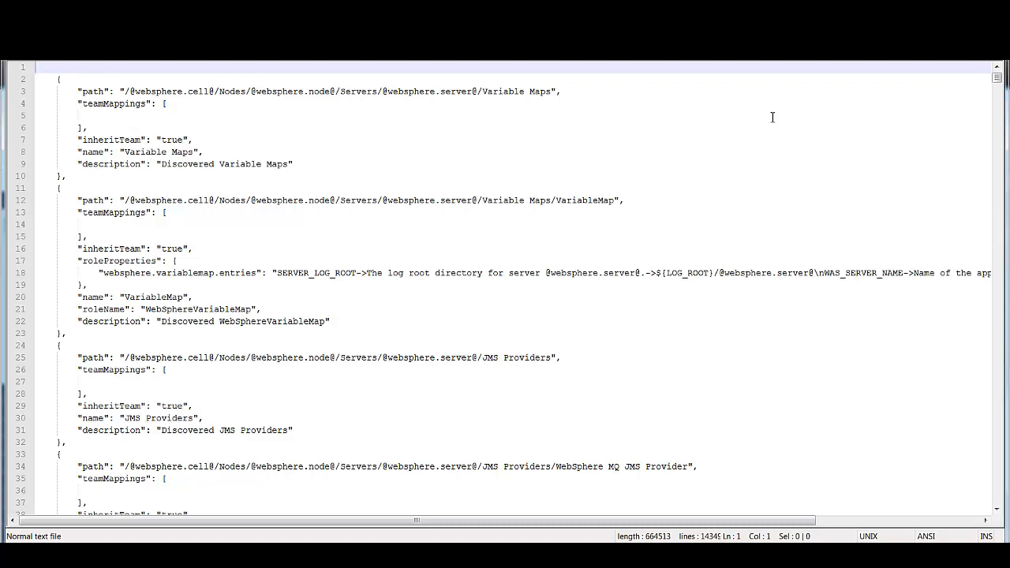
Find "WebSphereJDBCPro in the configuration text file and copy the path value of the Derby JDBC Provider (XA) entry.
key("ctrl+f")
key("Return")
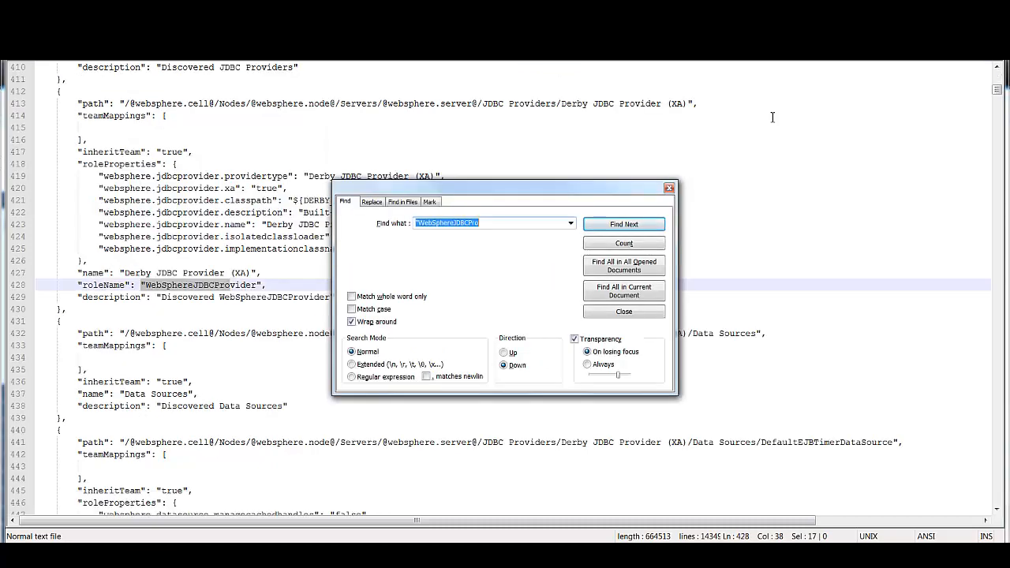
key("Escape")
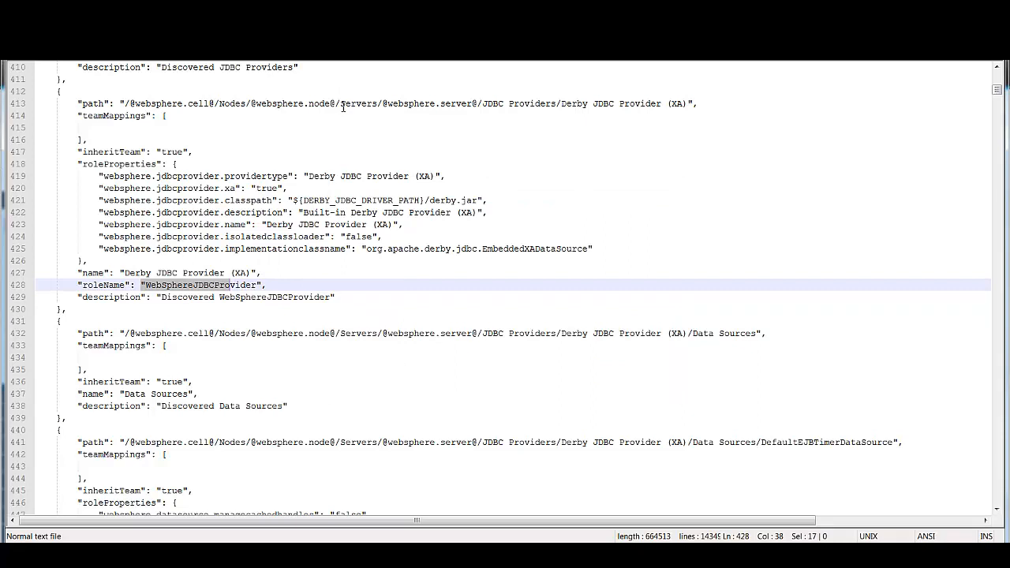
left_click(684, 105)
left_click_drag(685, 104, 123, 103)
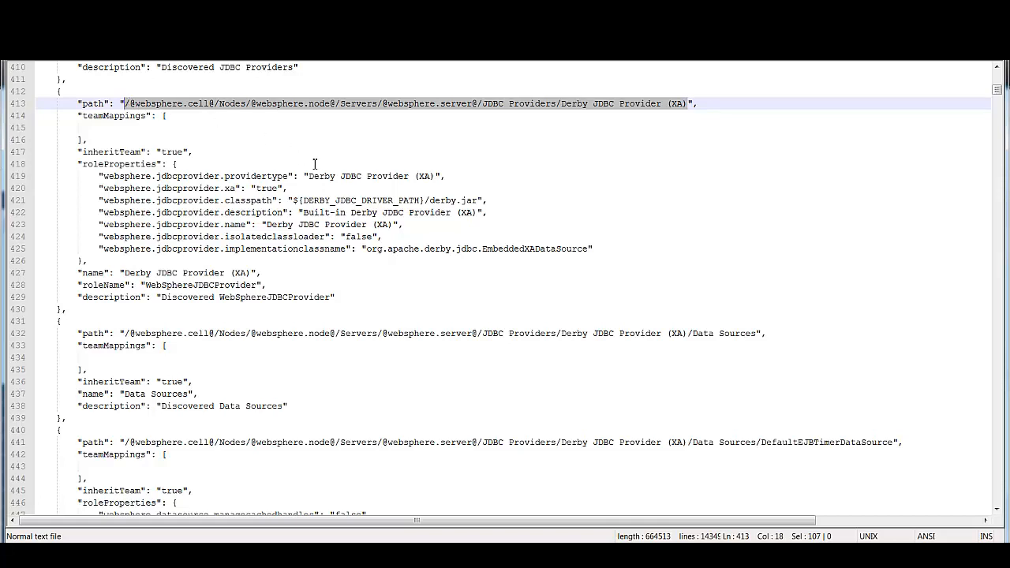
Switch to UrbanCode Deploy and set the Create Configuration Snippet step's Paths of Resources to Extract to the copied Derby JDBC Provider (XA) path.
mouse_move(332, 552)
left_click(356, 496)
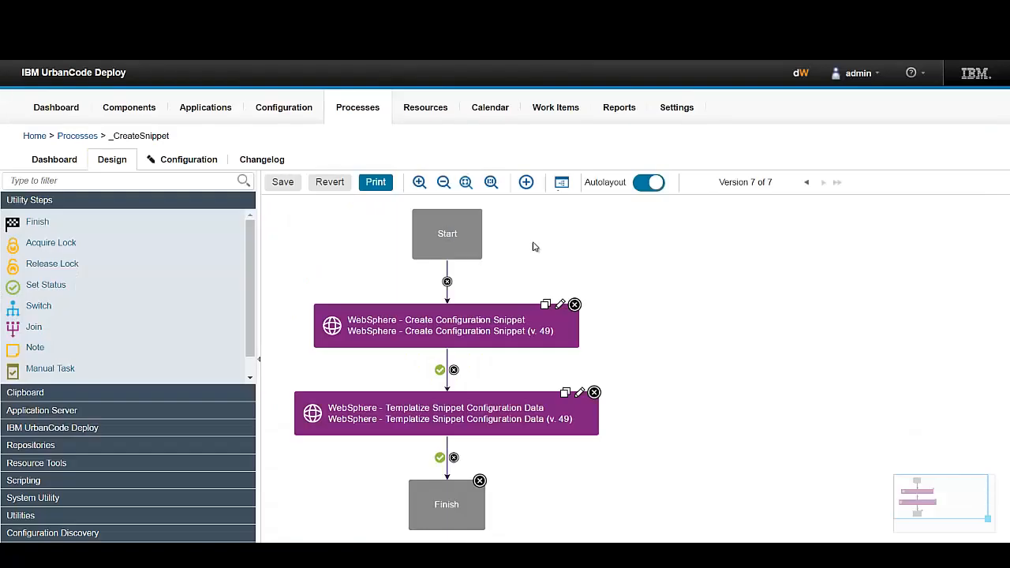
left_click(561, 304)
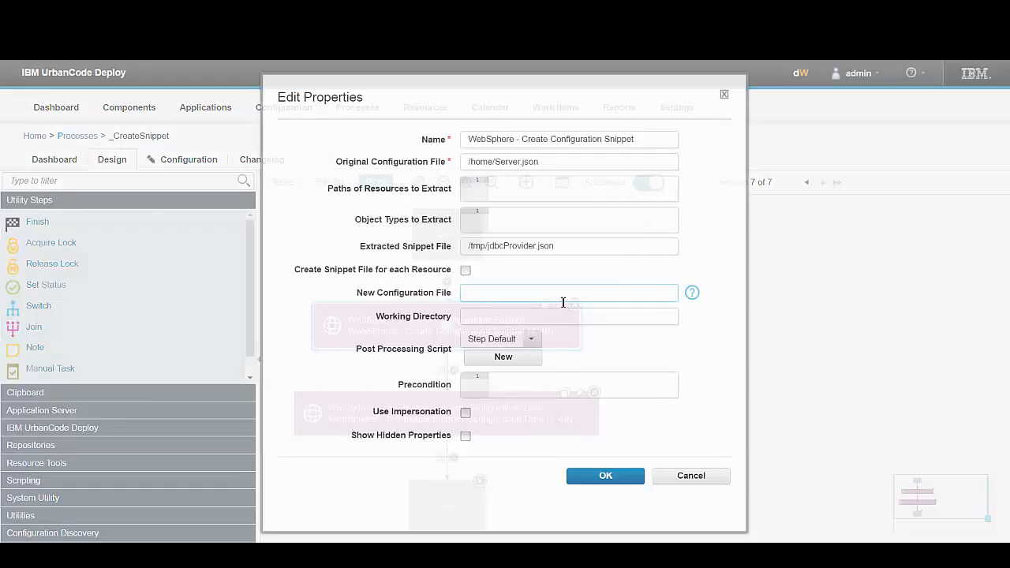
left_click(506, 196)
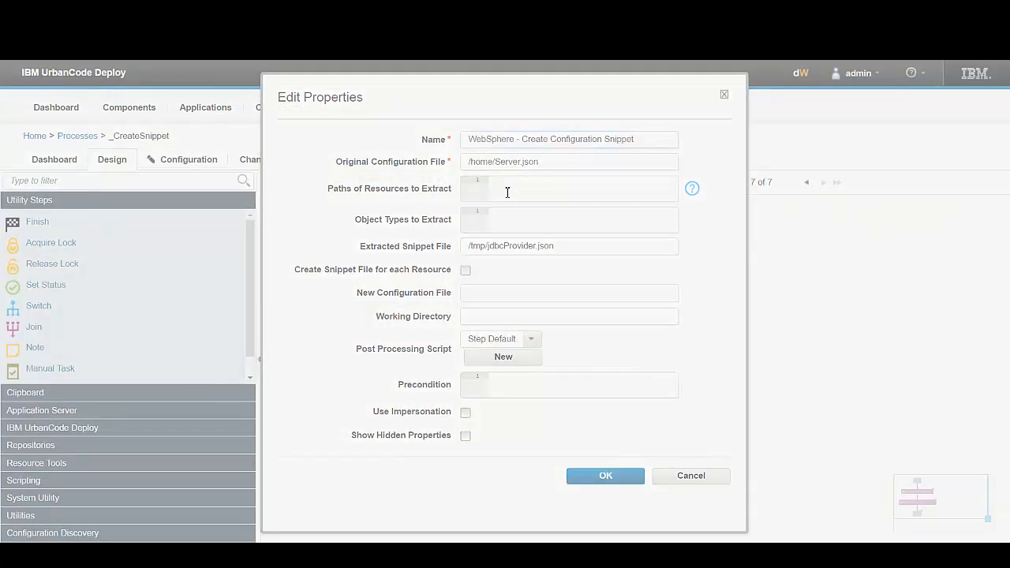
type("/@websphere.cell@/Nodes/@websphere.node@/Servers/@websphere.server@/JDBC Providers/Derby JDBC Provider (XA)")
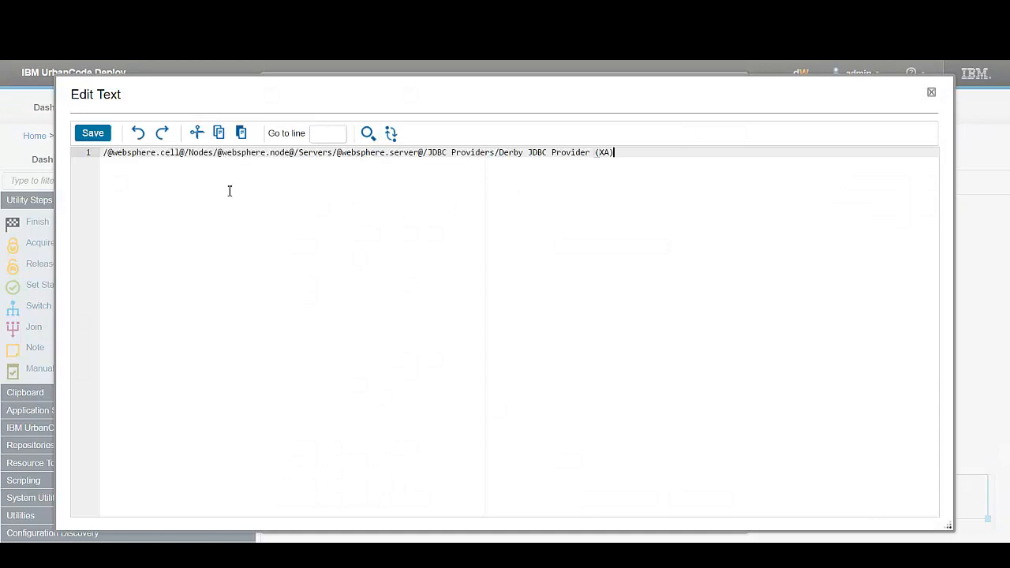
left_click(84, 132)
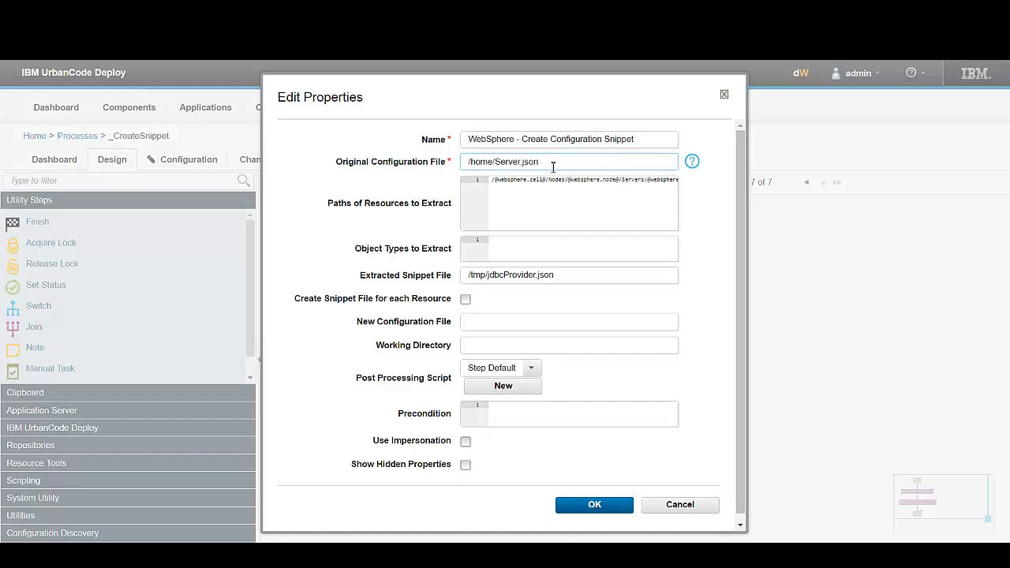
left_click(585, 275)
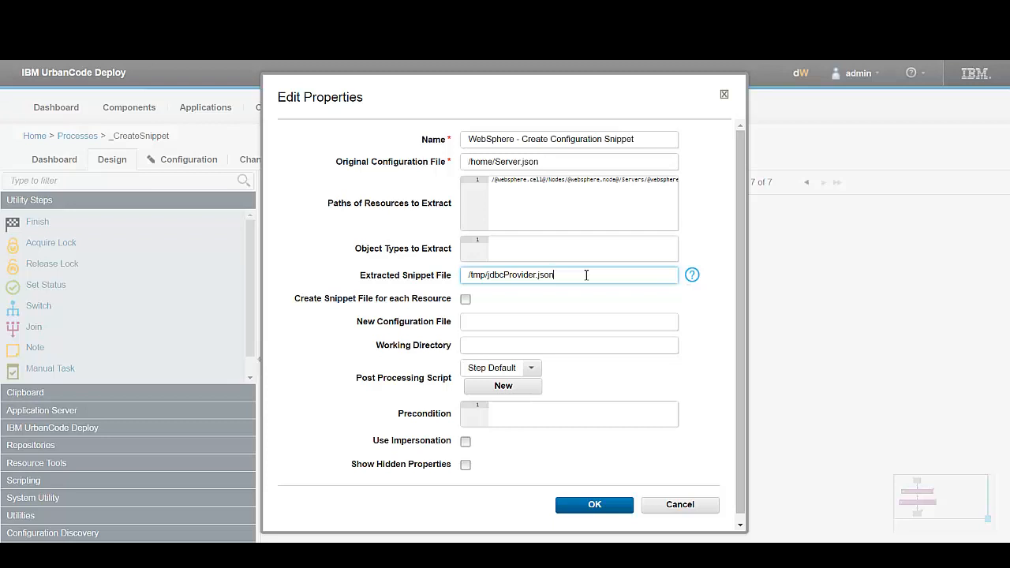
left_click(586, 507)
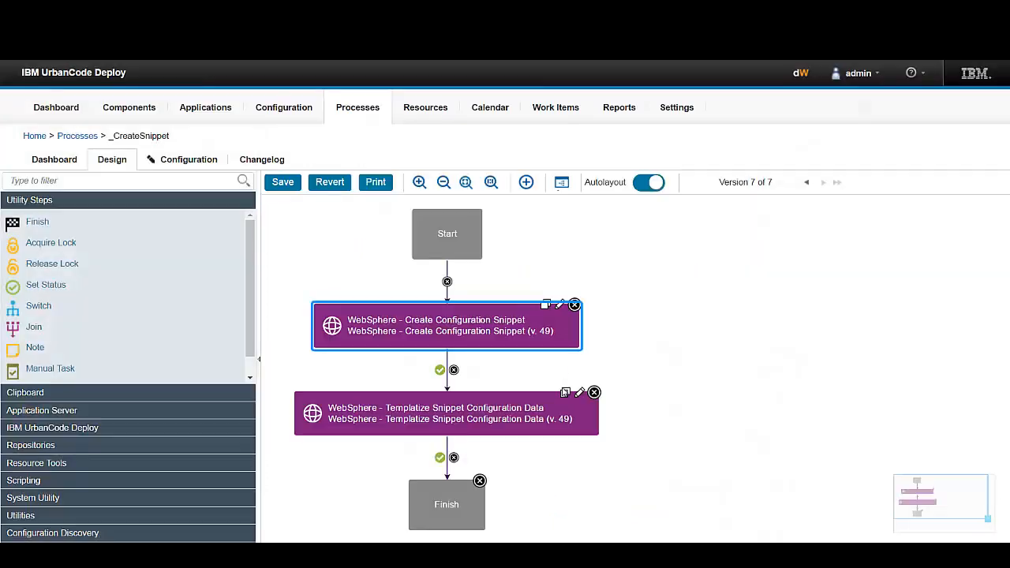
Open the Templatize Snippet Configuration Data step's properties, and copy the websphere.jdbcprovider.providertype line from the configuration text file.
left_click(584, 396)
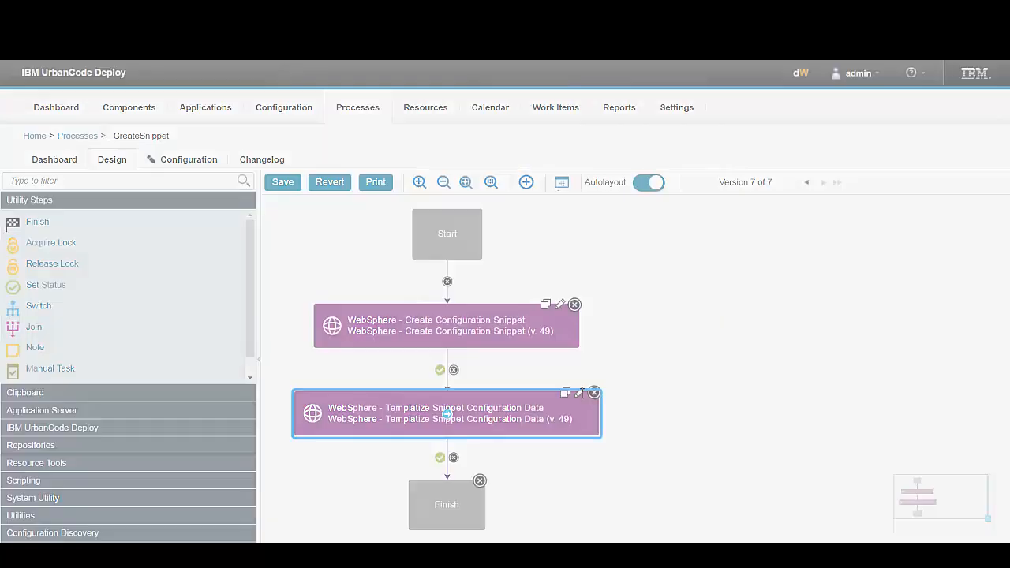
left_click(579, 392)
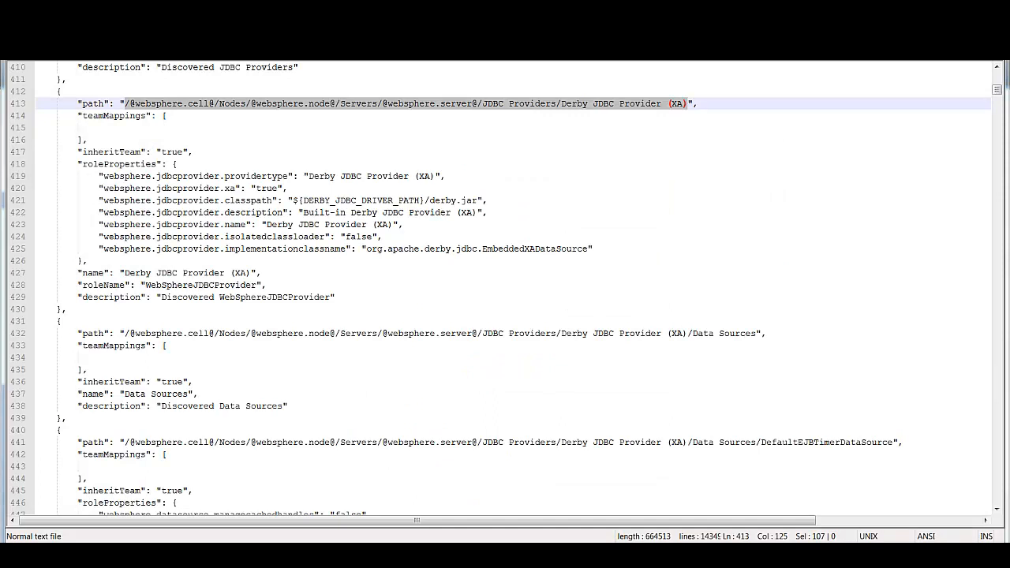
left_click(466, 179)
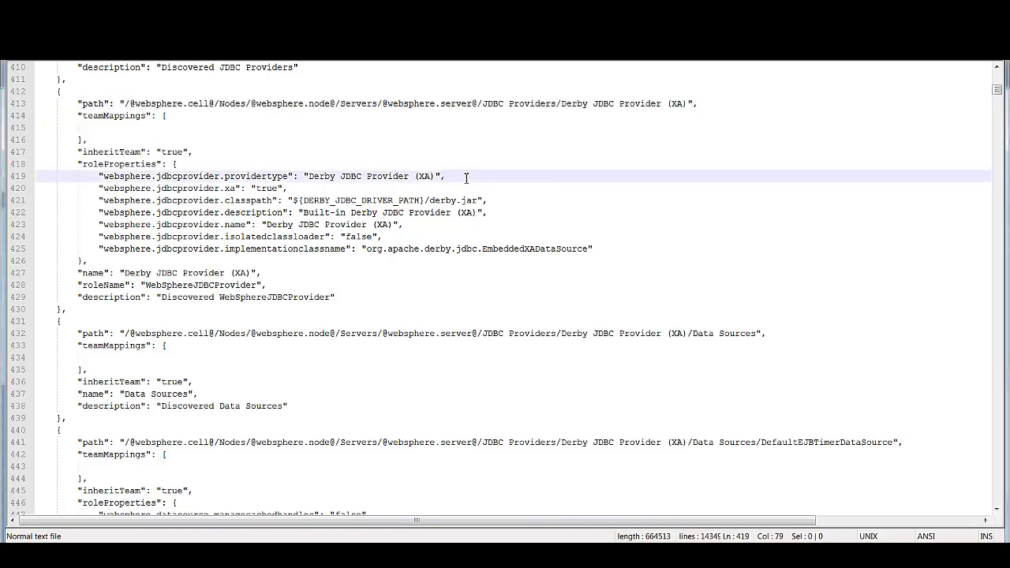
left_click_drag(466, 179, 99, 175)
key("ctrl+c")
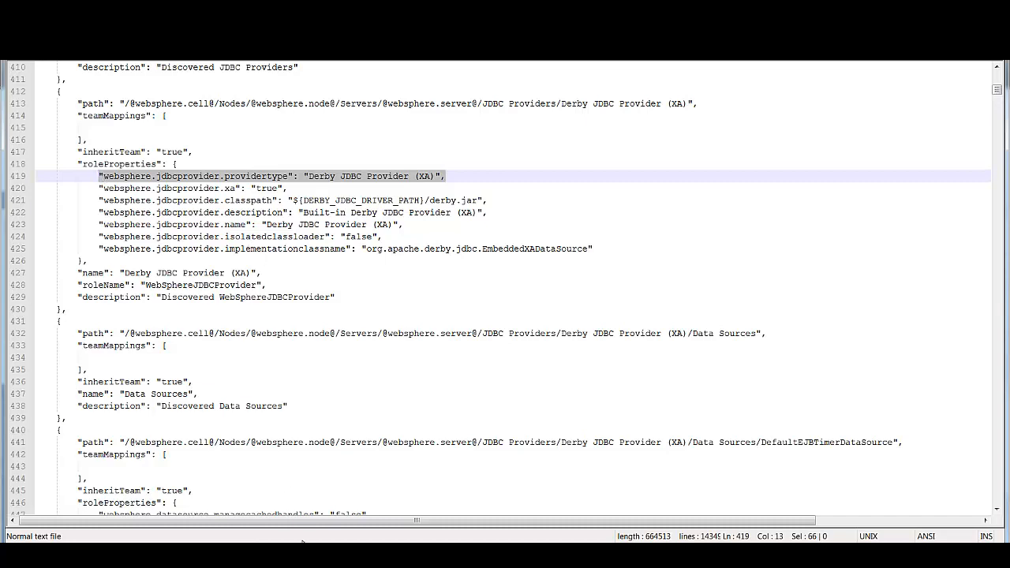
Back in UrbanCode Deploy, enter the copied providertype line twice in User Defined Tokenization, with -> between the two copies.
left_click(395, 489)
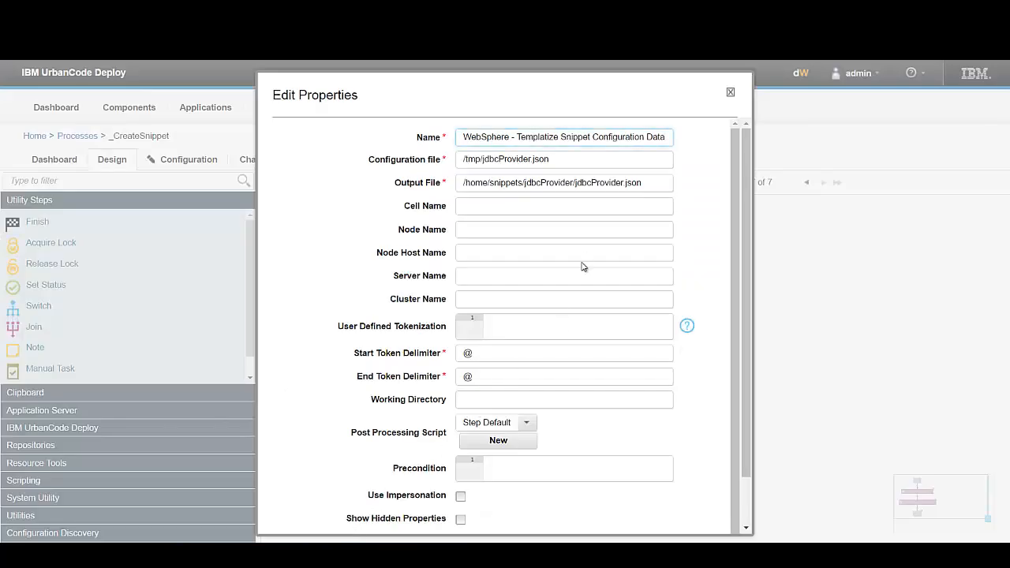
left_click(531, 329)
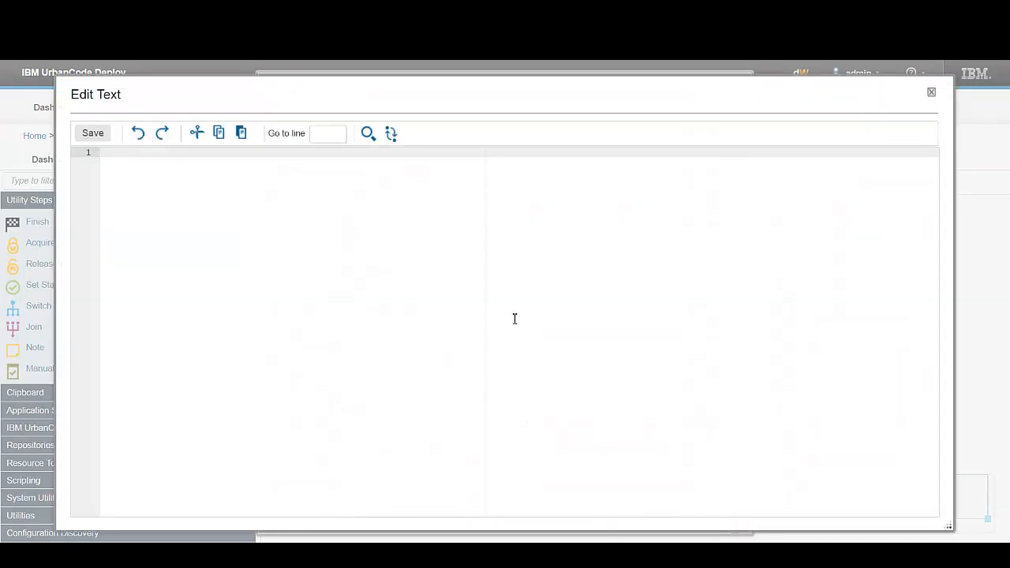
key("ctrl+v")
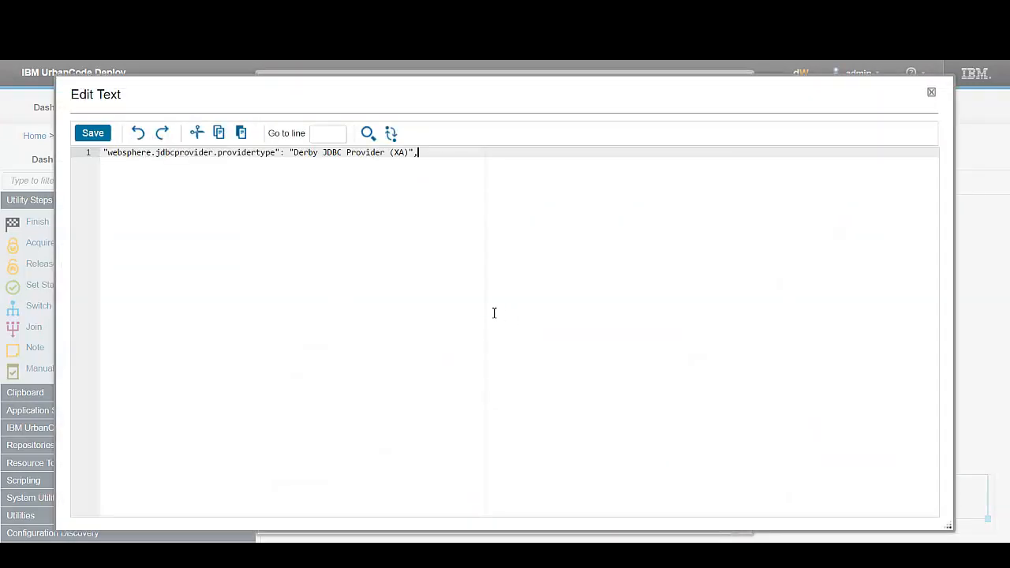
type("->")
key("ctrl+v")
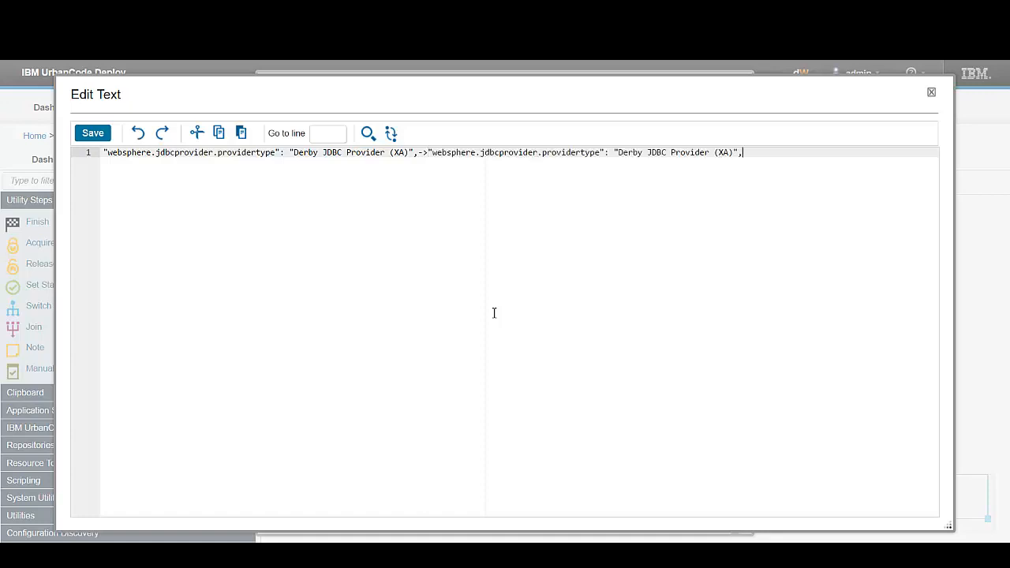
key("Left")
key("shift+Left")
key("shift+Left")
key("shift+Left")
key("shift+Left")
key("shift+Left")
key("shift+Left")
key("shift+Left")
key("shift+Left")
key("shift+Left")
key("shift+Left")
key("shift+Left")
key("shift+Left")
key("shift+Left")
key("shift+Left")
key("shift+Left")
key("shift+Left")
key("shift+Left")
key("shift+Left")
key("shift+Left")
key("shift+Left")
key("shift+Left")
key("shift+Left")
key("shift+Left")
key("shift+Left")
key("shift+Left")
key("shift+Left")
key("shift+Left")
key("shift+Left")
key("shift+Left")
key("shift+Right")
key("shift+Right")
key("shift+Right")
key("shift+Right")
key("shift+Right")
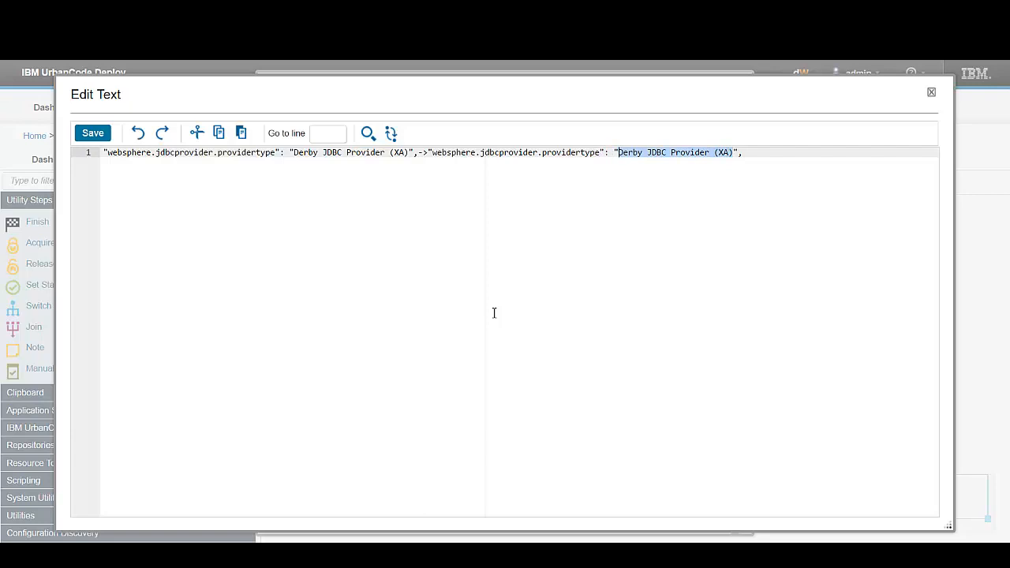
type("@@")
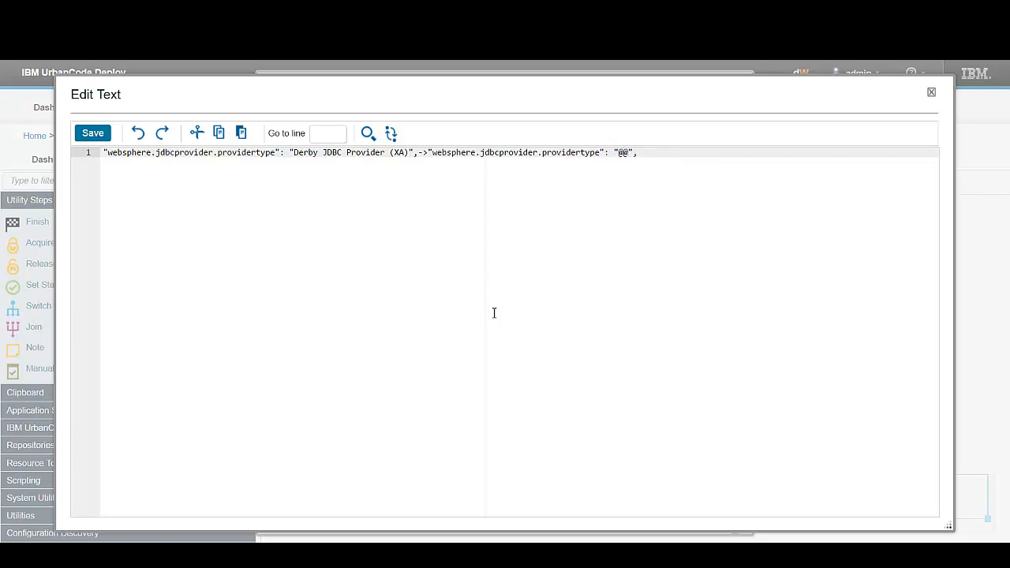
key("Left")
type("providerType")
key("Right")
key("Right")
key("Return")
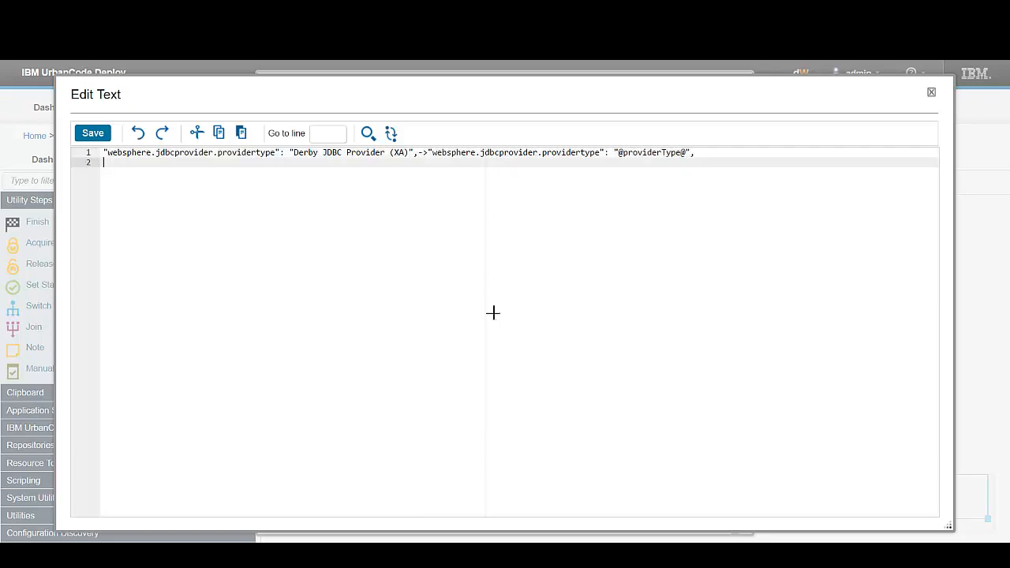
Copy the websphere.jdbcprovider.xa line from the configuration text file and enter it twice on line 2 of the tokenization text, with -> between the copies.
key("alt+Tab")
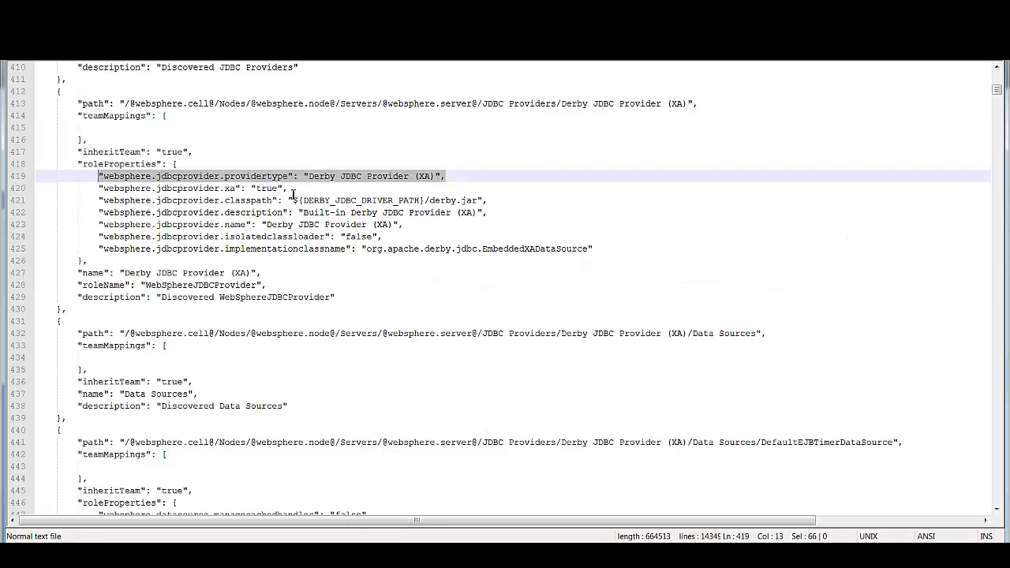
left_click_drag(290, 188, 98, 187)
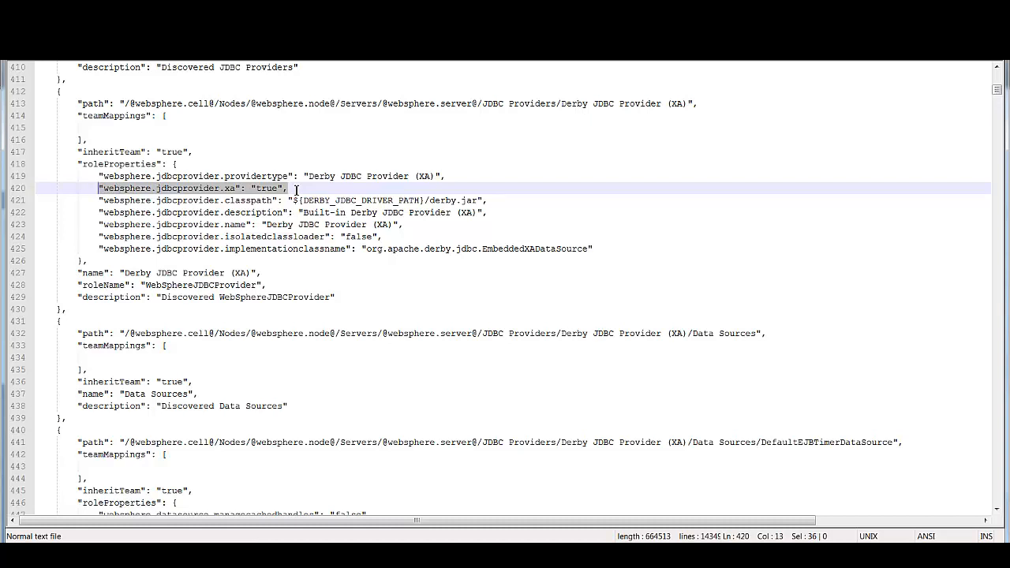
key("ctrl+c")
key("alt+Tab")
key("ctrl+v")
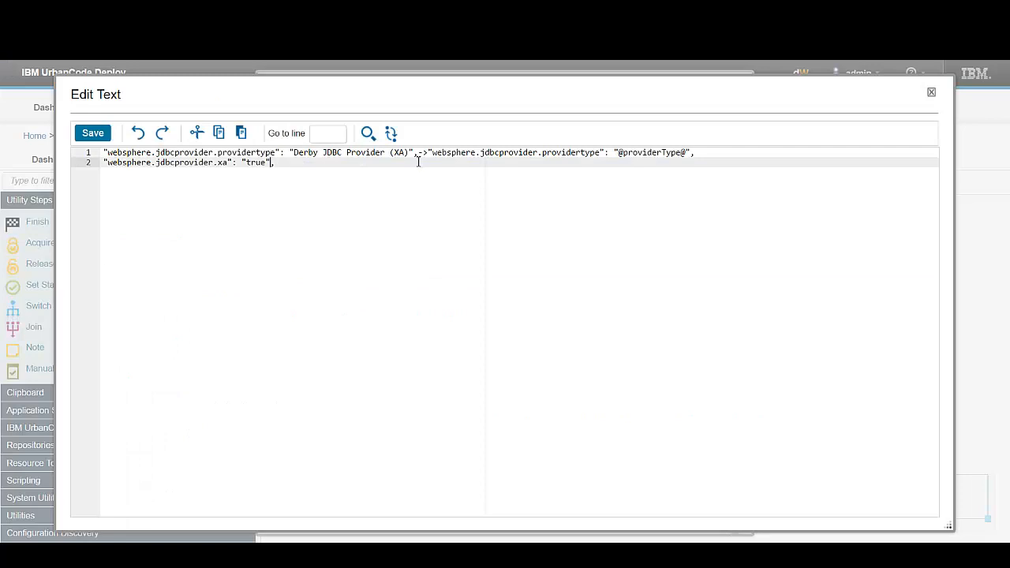
type("->")
key("ctrl+v")
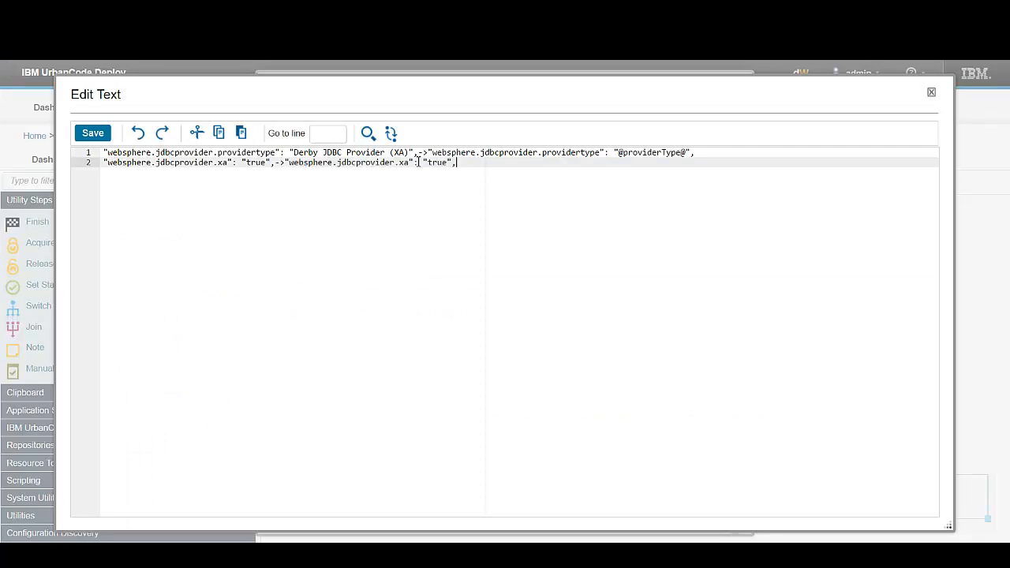
key("Left")
key("Left")
key("shift+Left")
key("shift+Left")
key("shift+Left")
key("shift+Left")
type("@xa@")
key("End")
key("Return")
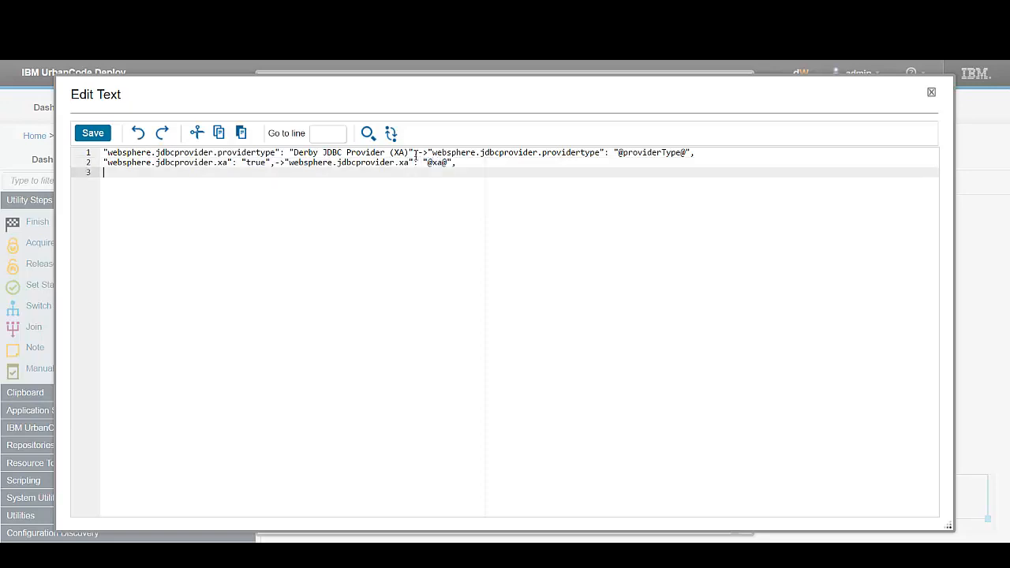
In the configuration text file, copy the provider name Derby JDBC Provider (XA) from the end of the provider's path value.
key("alt+Tab")
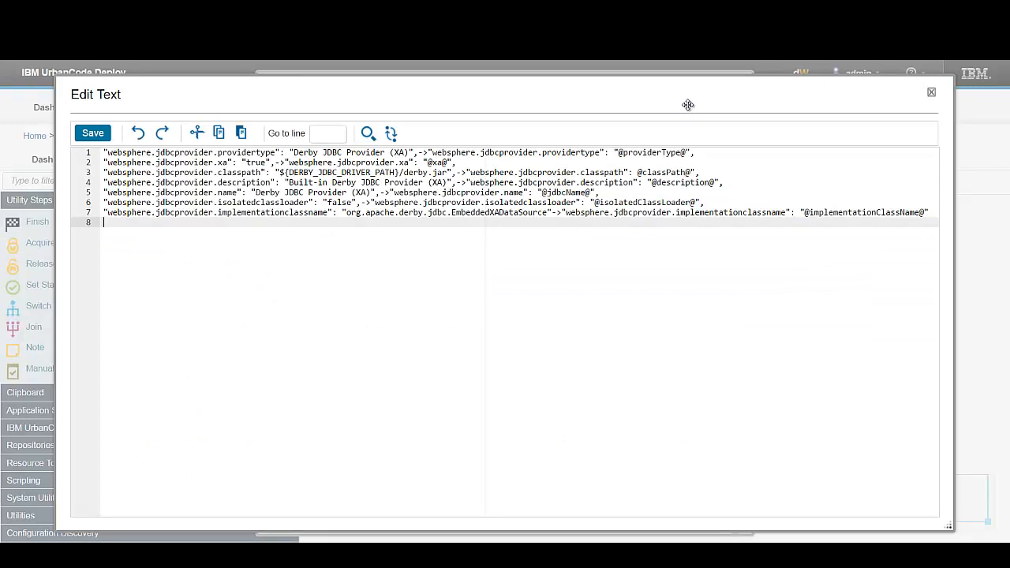
key("alt+Tab")
left_click(690, 103)
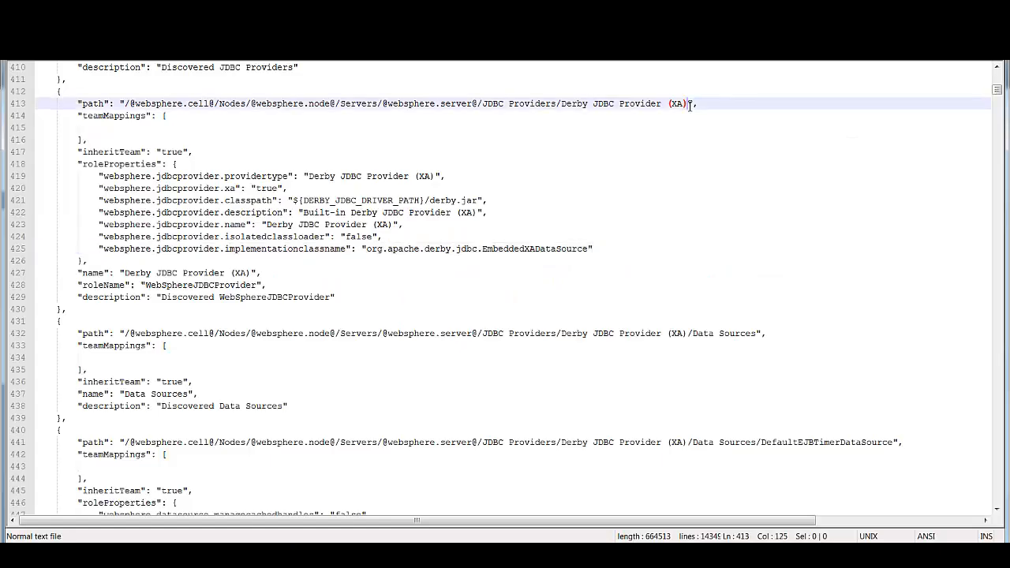
left_click_drag(690, 104, 563, 105)
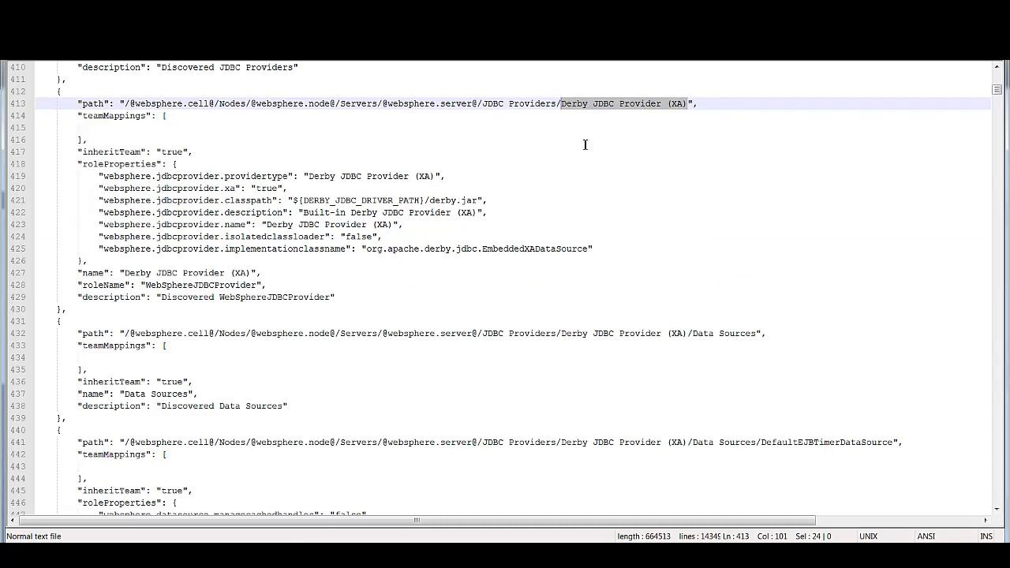
key("ctrl+c")
key("alt+Tab")
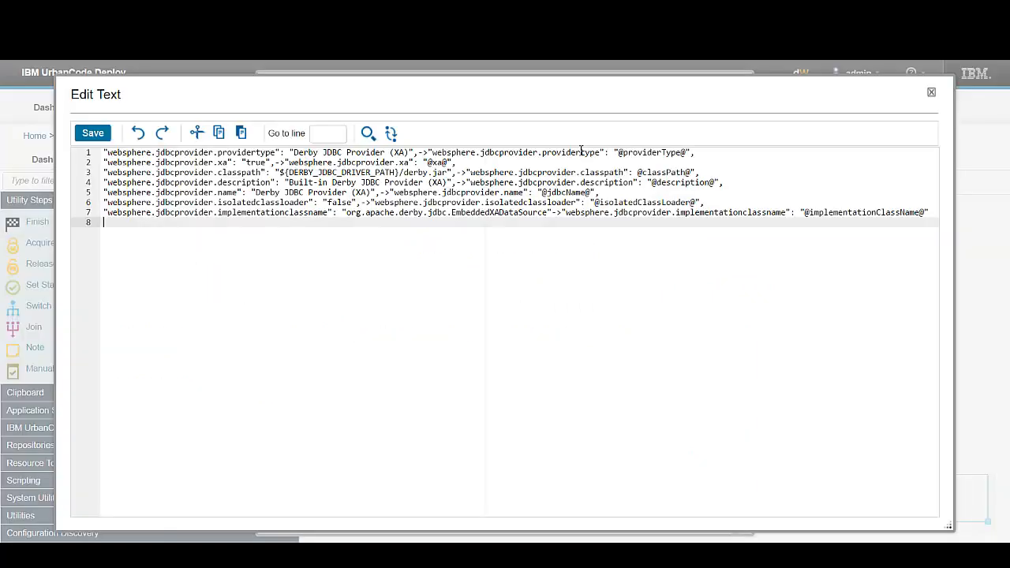
key("ctrl+v")
type("->")
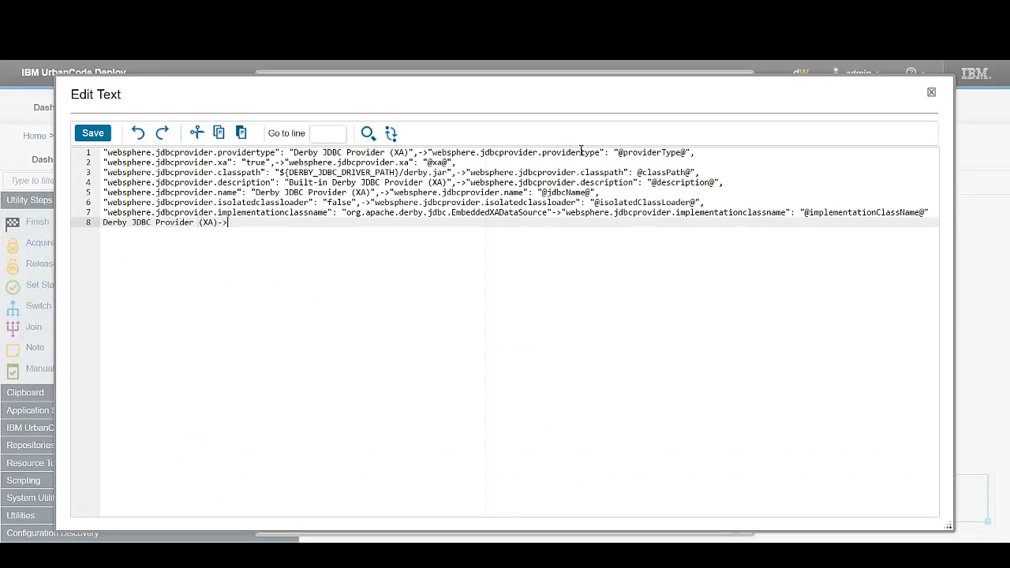
type("@jdb@")
key("BackSpace")
type("jdbcName@")
left_click(92, 133)
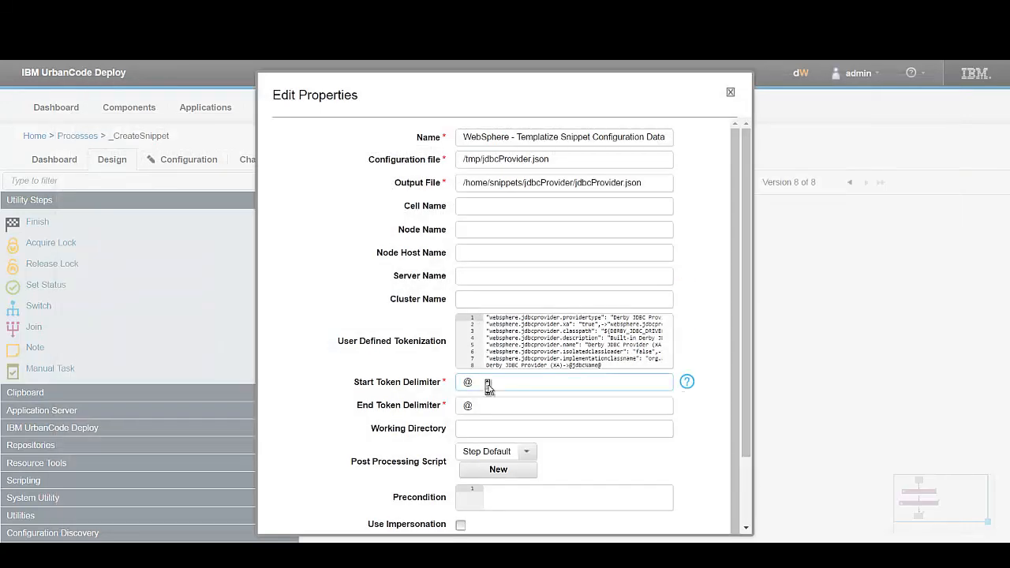
Save the edited Templatize step properties and the _CreateSnippet process design, and submit a run of the process.
scroll(484, 384, "down", 2)
left_click(584, 501)
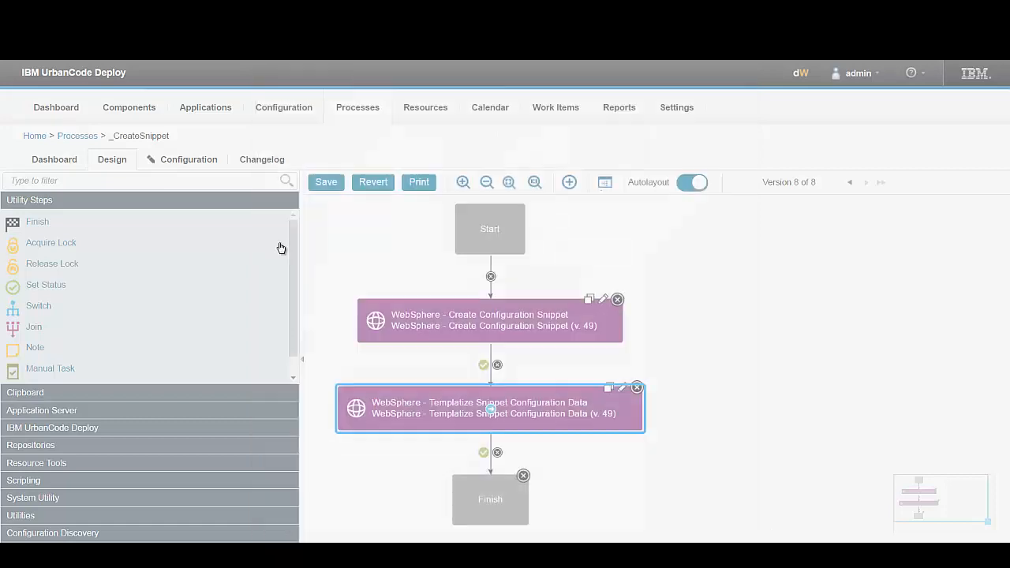
left_click(326, 181)
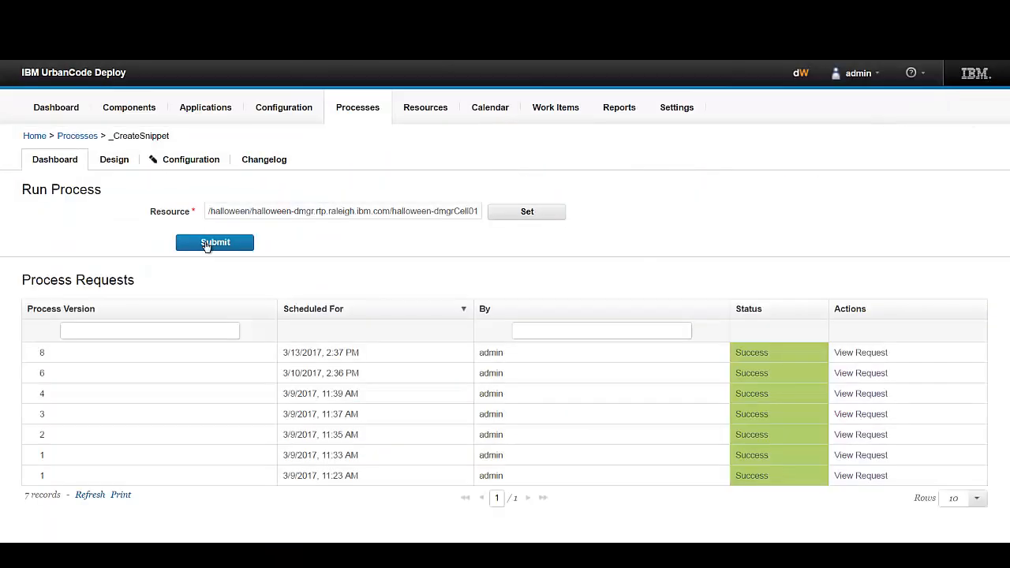
left_click(205, 244)
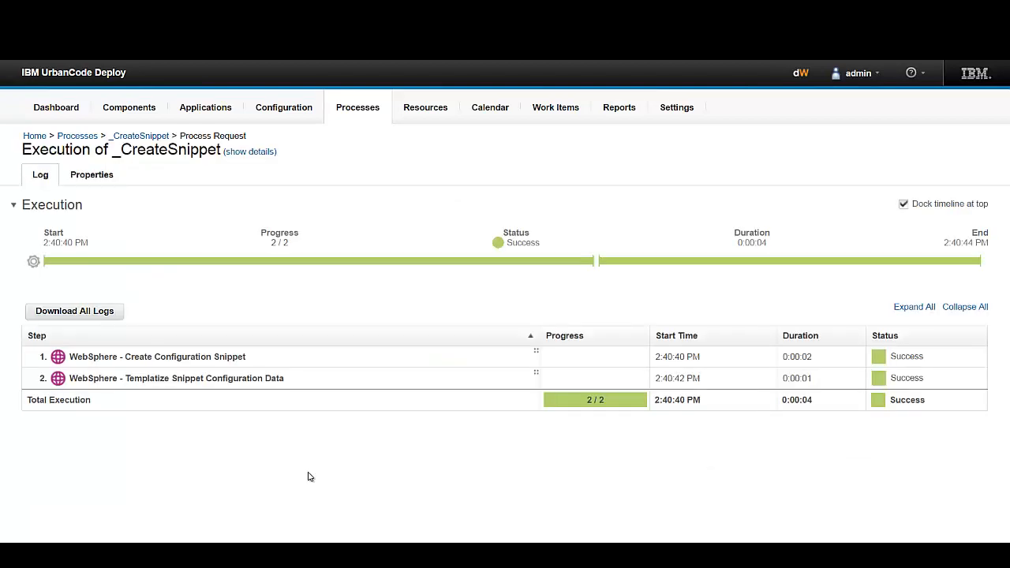
Switch to the terminal, print the working directory with pwd, and open jdbcProvider.json in vi.
key("alt+Tab")
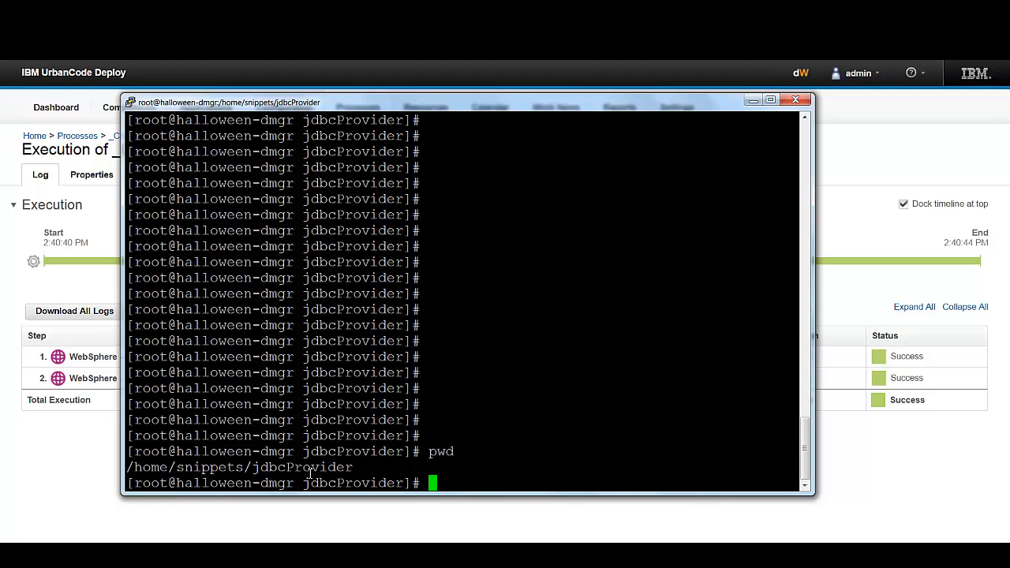
type("pwd")
key("Return")
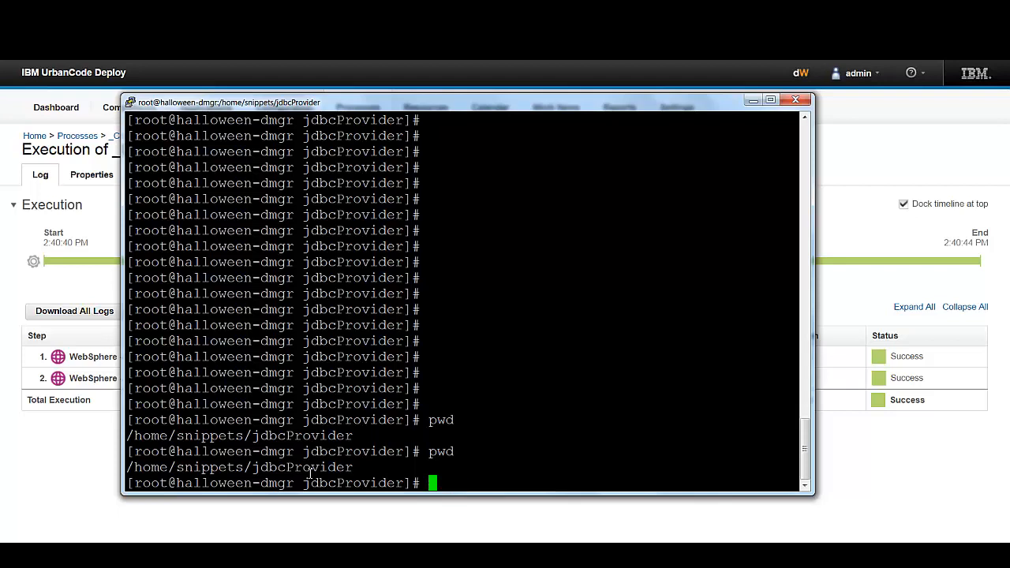
type("vi jdbcProvider.json")
key("Return")
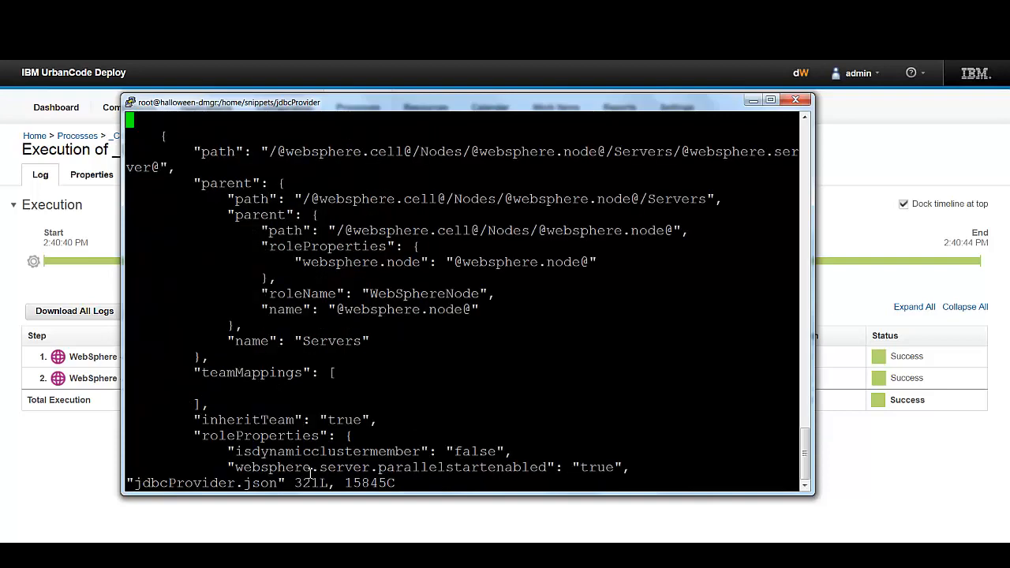
Search the file for WebSphereJDBCP and examine the tokenized provider properties above the match.
type("/WebSph")
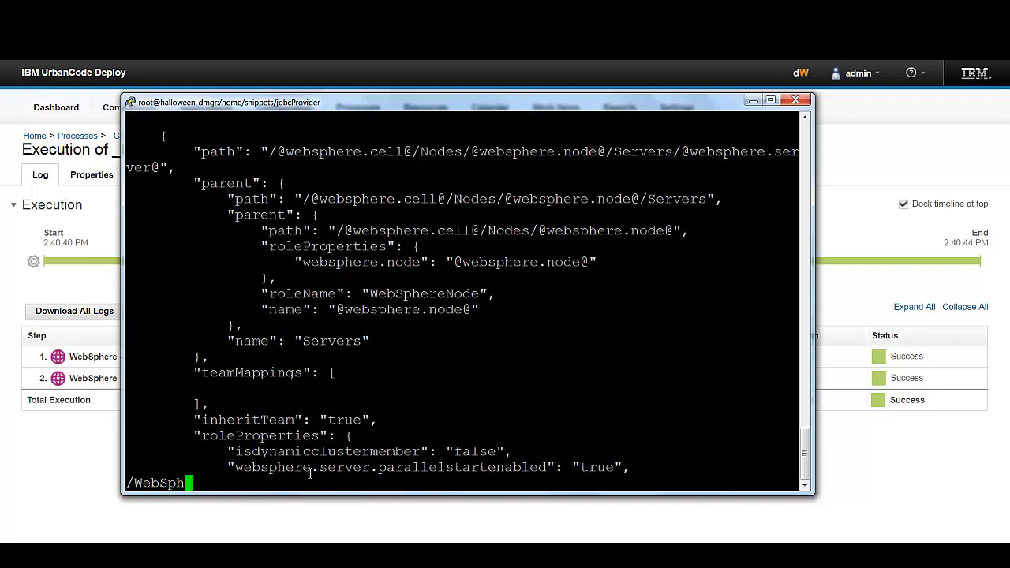
type("ereJDBCP")
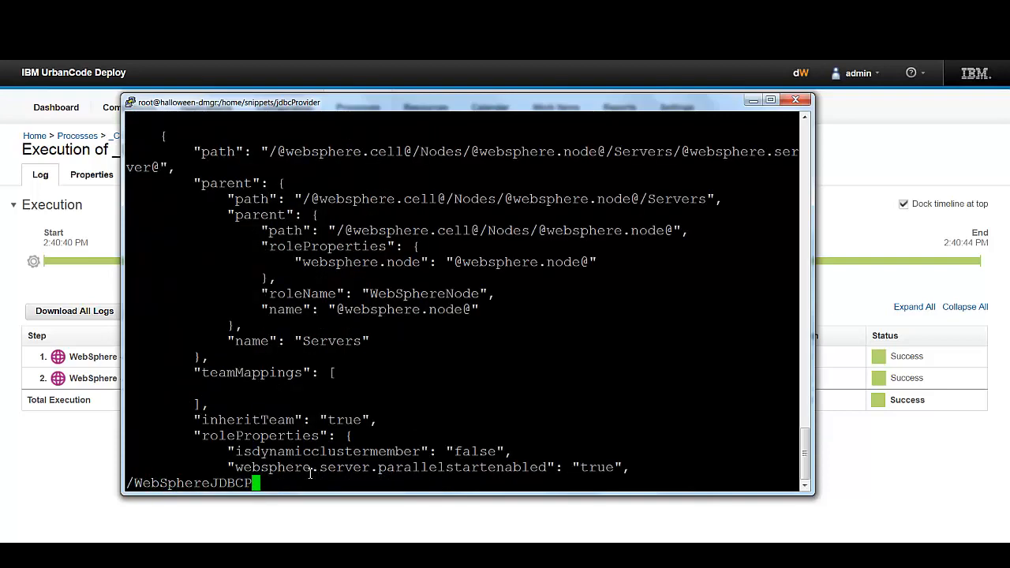
key("Return")
key("Up")
key("Up")
key("Up")
key("Up")
key("Up")
key("Up")
key("Up")
key("Up")
key("Up")
key("Up")
key("Up")
key("Up")
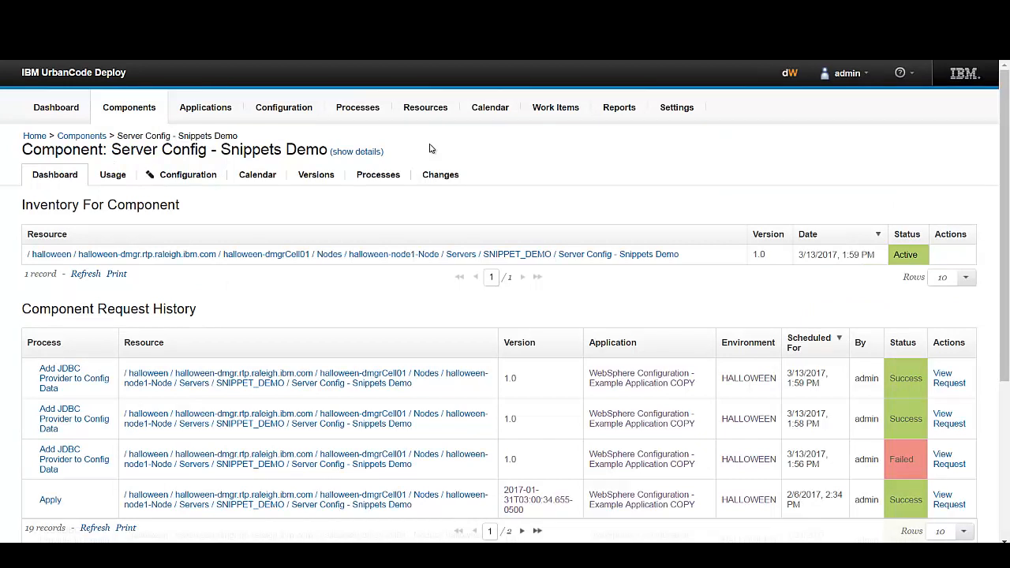
Open the Server Config - Snippets Demo component's Add JDBC Provider to Config Data process and review the Get Snippet step's shell script.
left_click(374, 178)
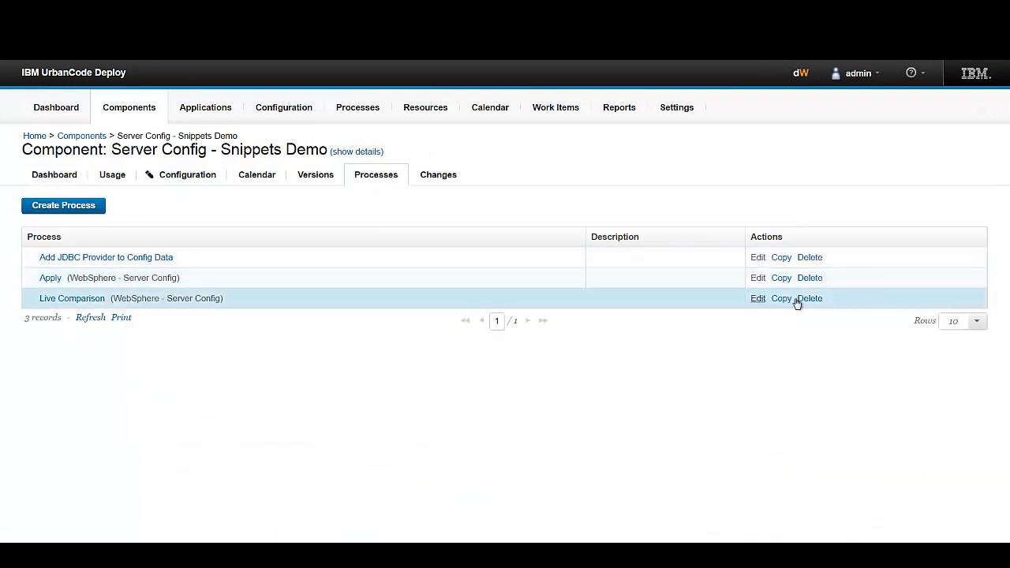
left_click(758, 258)
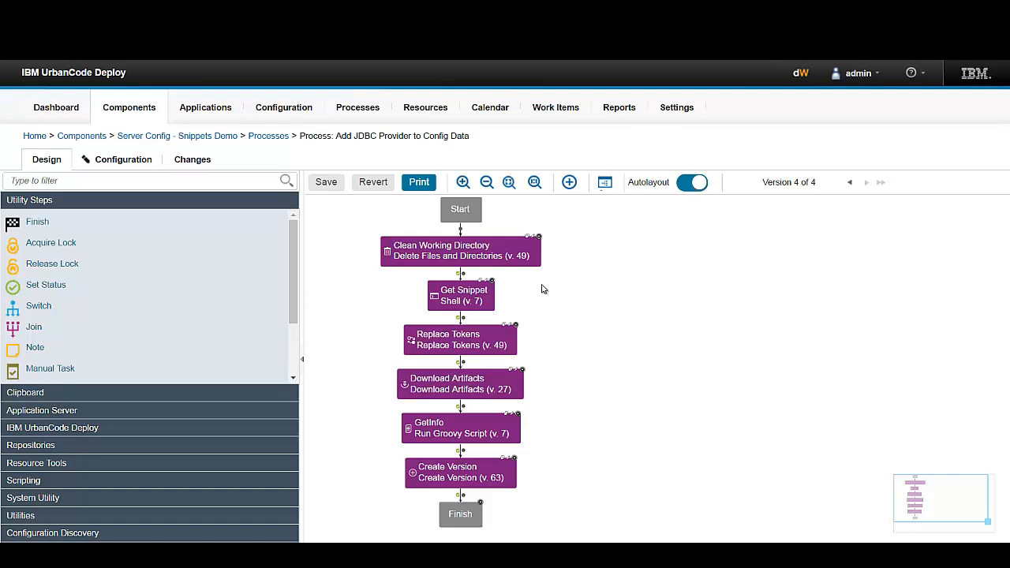
left_click(489, 286)
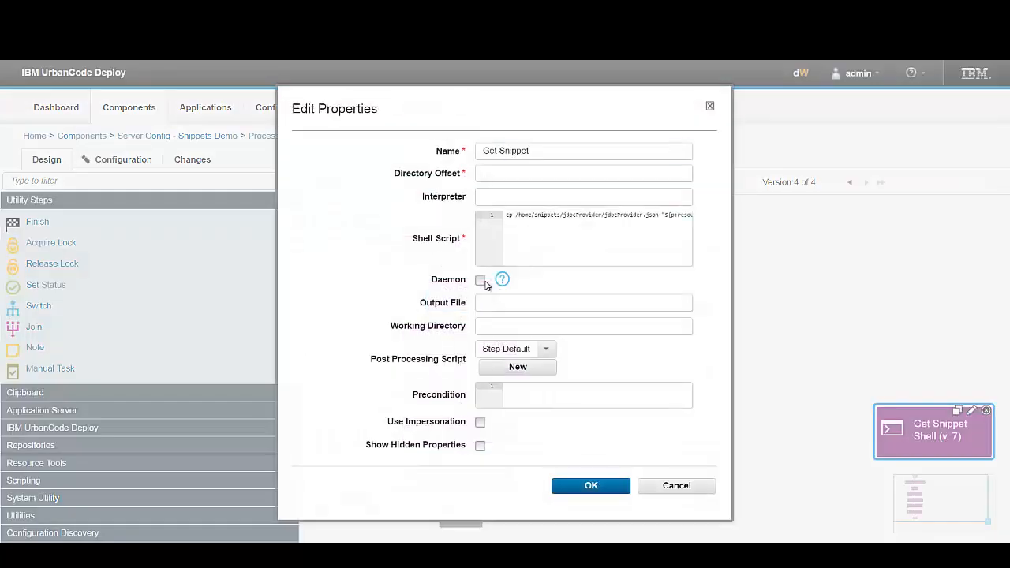
left_click(591, 229)
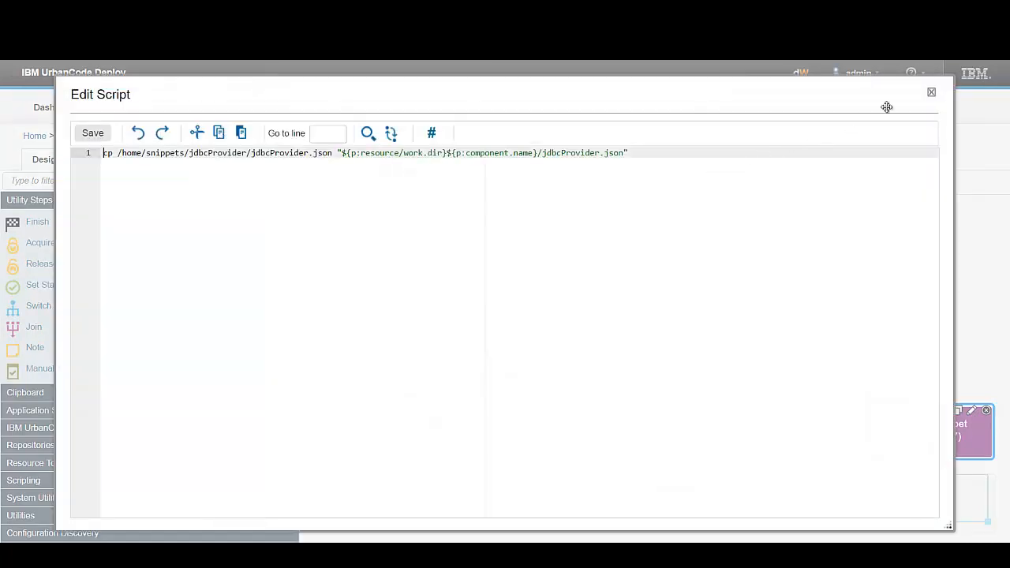
left_click(931, 93)
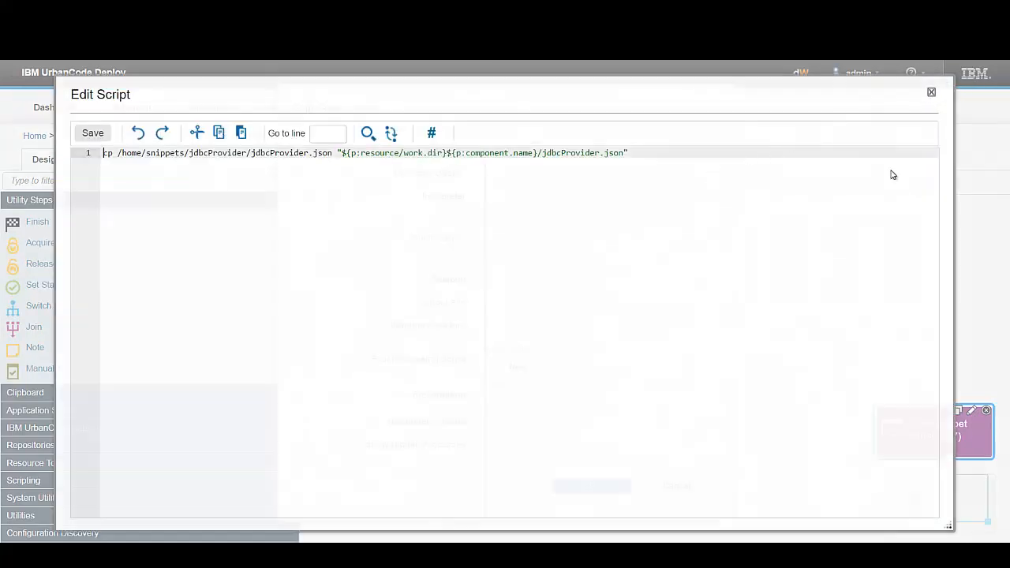
left_click(699, 483)
Review the Explicit Tokens in the Replace Tokens step's properties, and close them without changes.
left_click(518, 338)
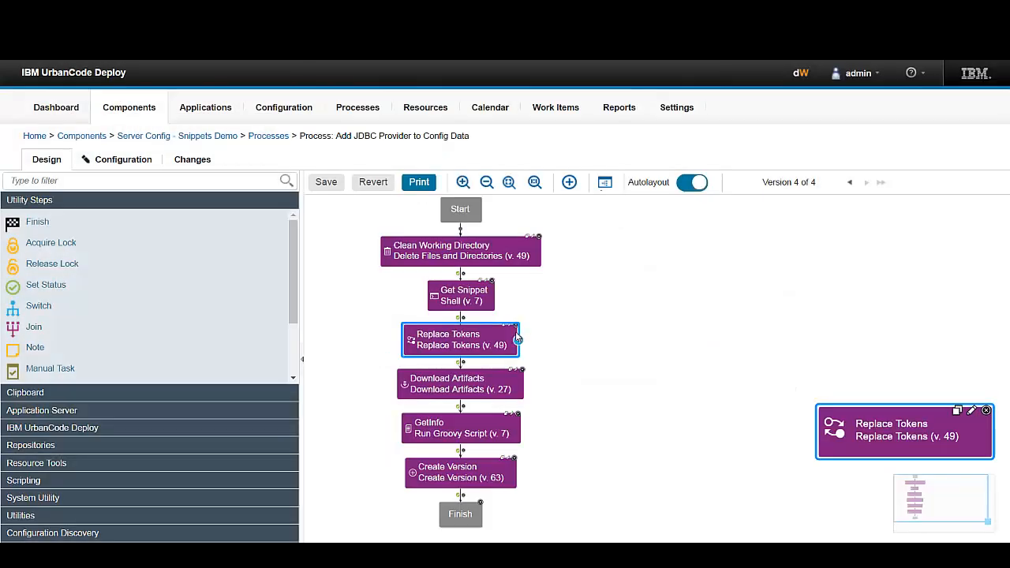
left_click(511, 329)
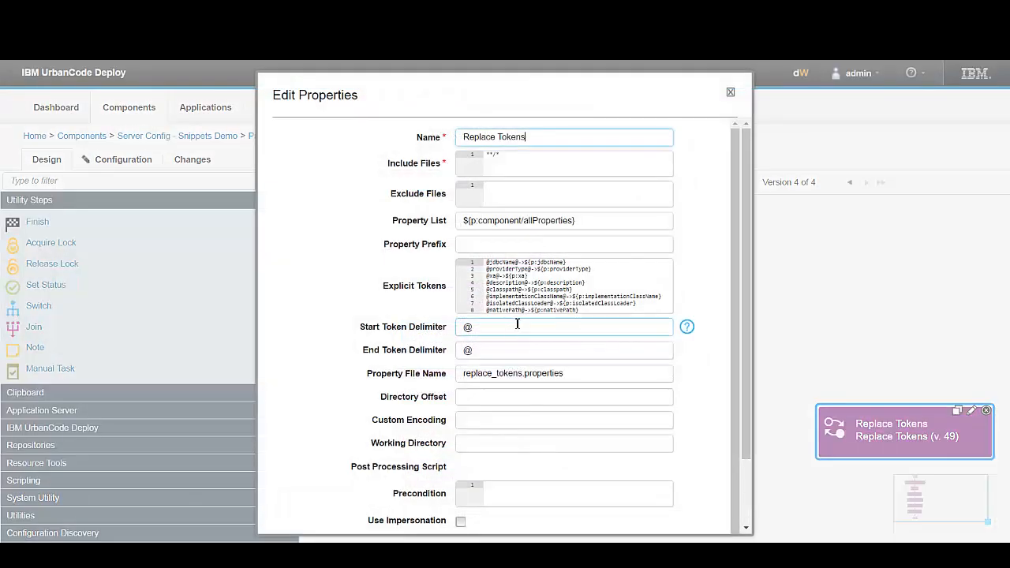
left_click(547, 306)
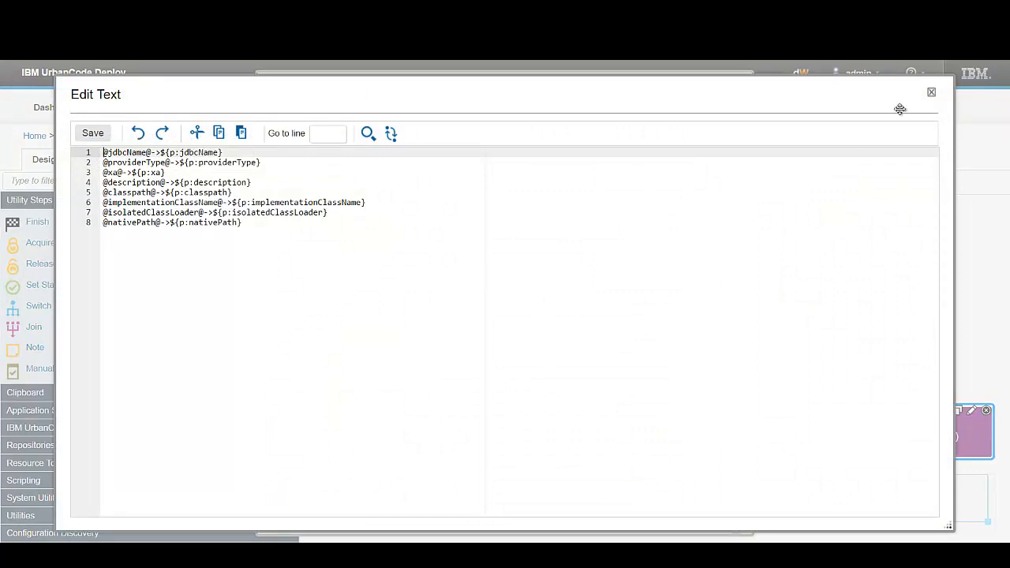
left_click(931, 94)
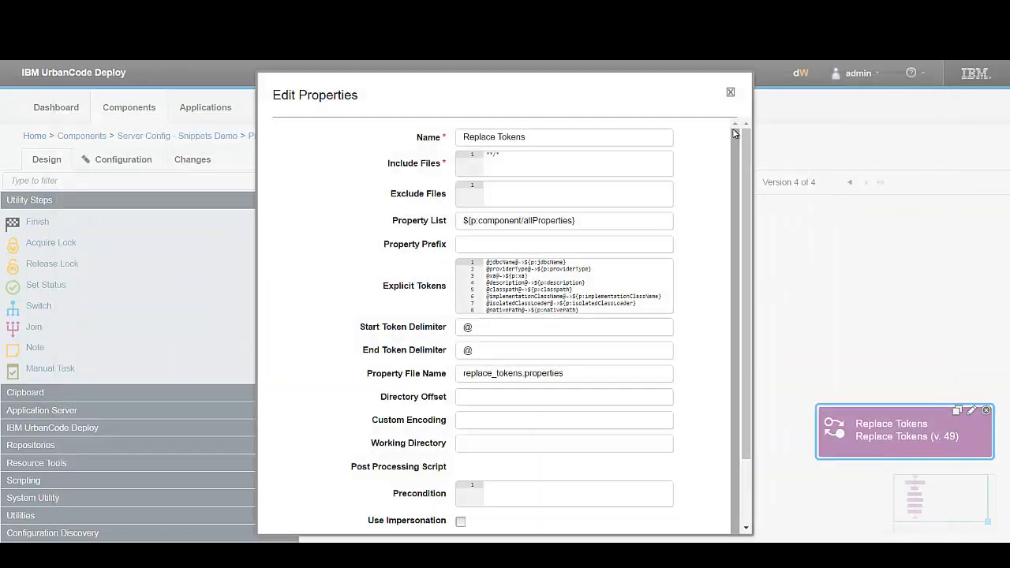
left_click(732, 94)
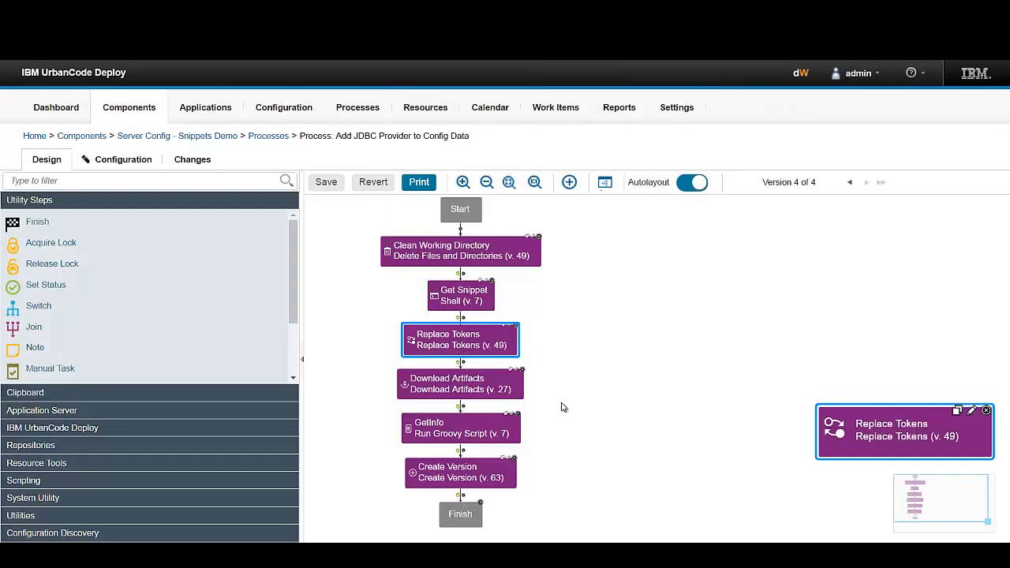
Go through the Download Artifacts, GetInfo and Create Version steps of the process one after another.
left_click(521, 385)
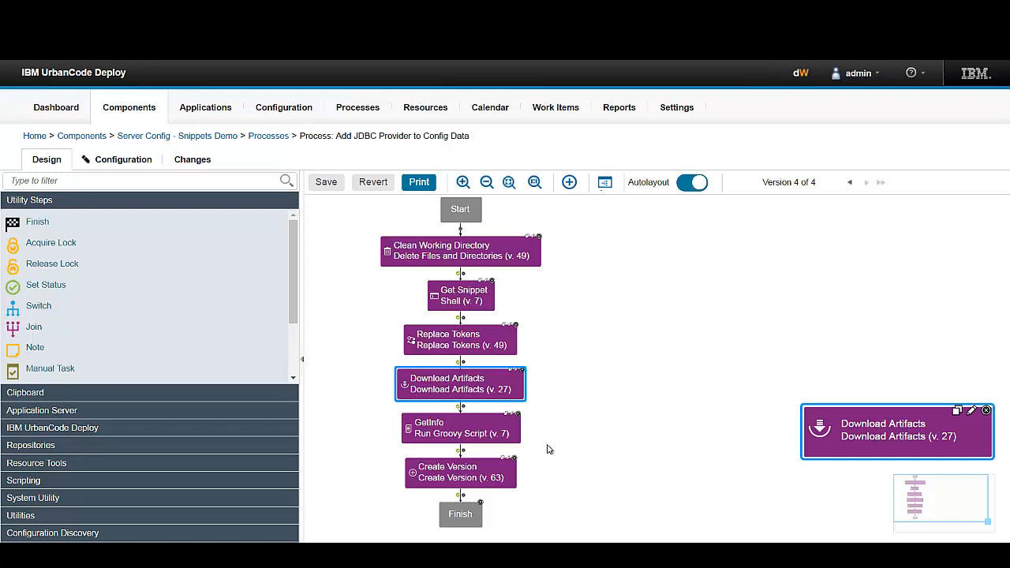
left_click(505, 435)
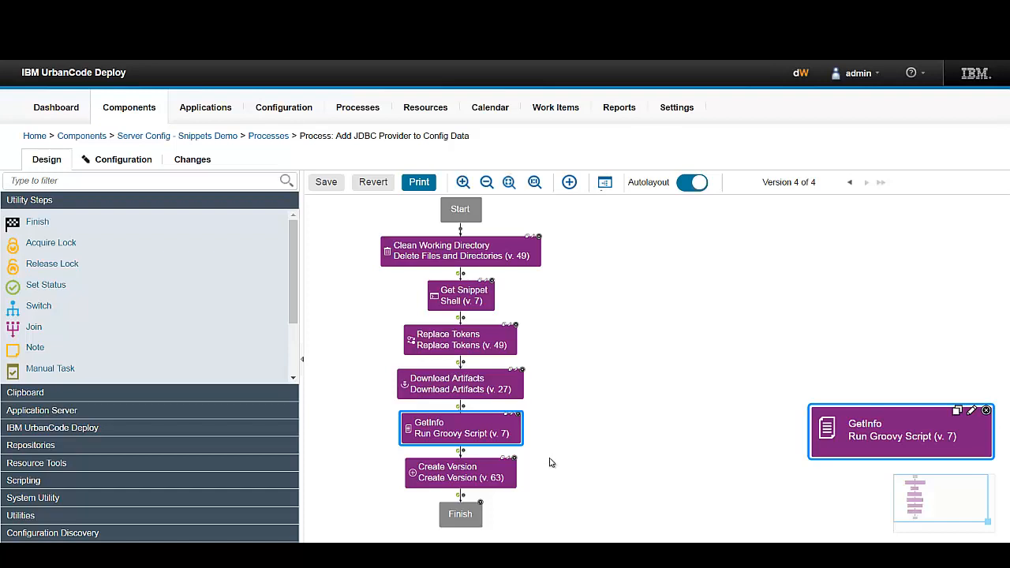
left_click(513, 475)
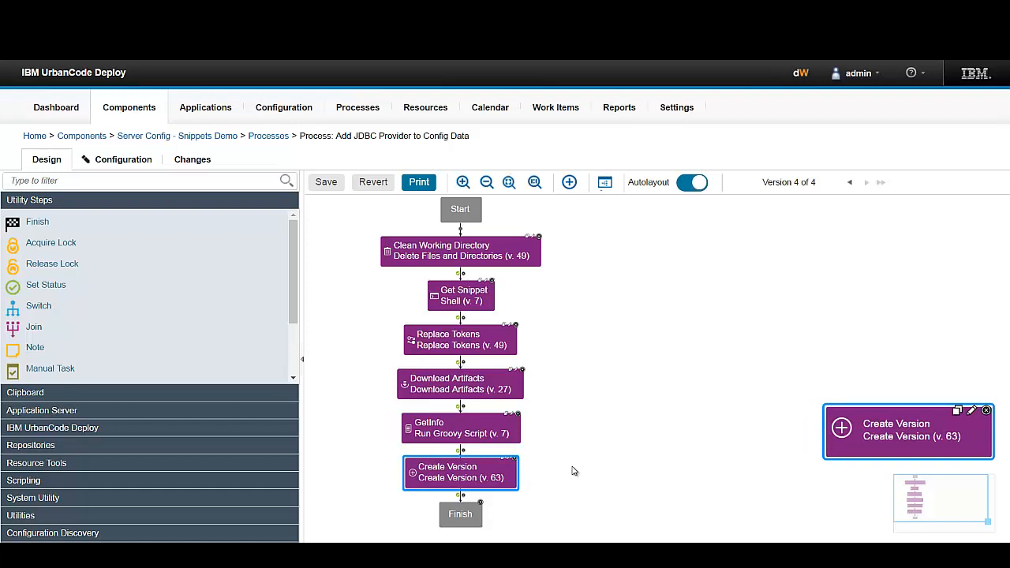
Open the process configuration and view its Component Process Properties.
left_click(108, 161)
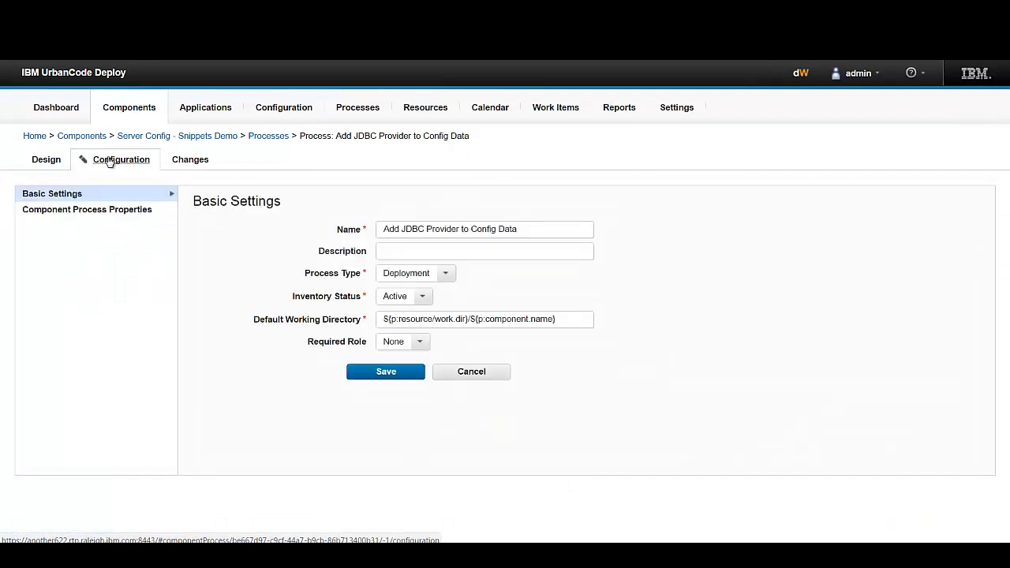
left_click(103, 211)
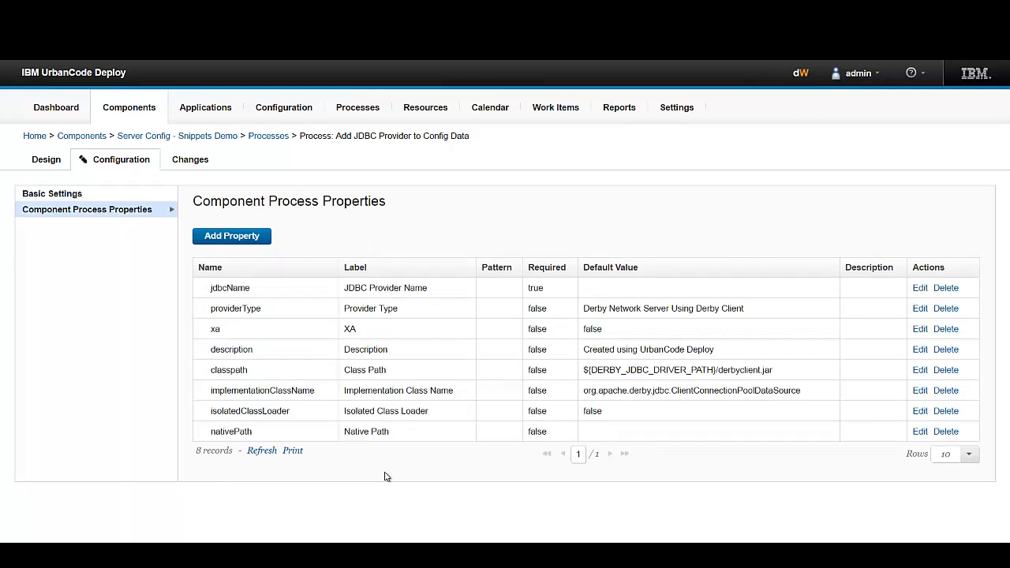
Open the Provider Type process property for editing.
left_click(920, 309)
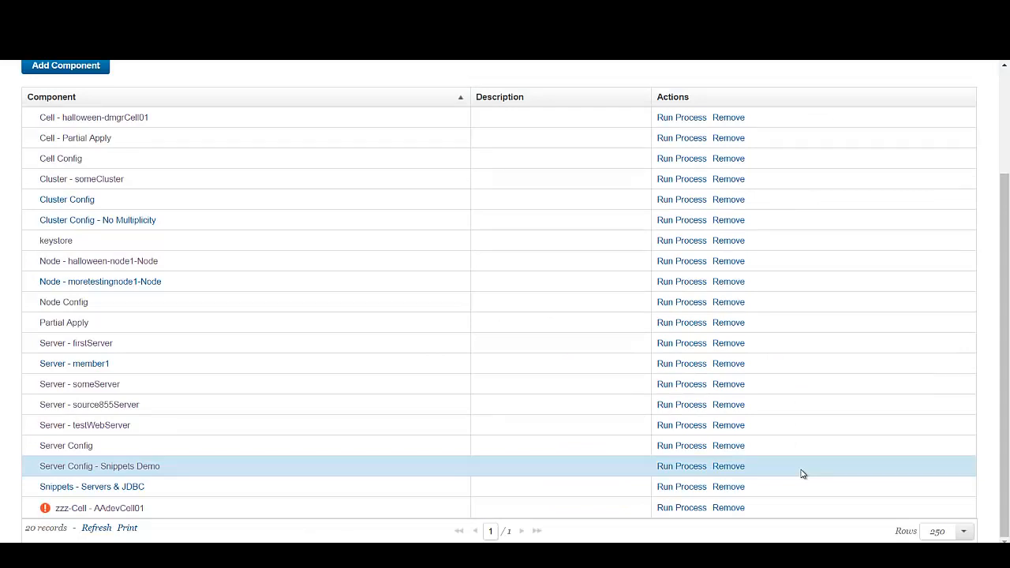
Set up an Add JDBC Provider to Config Data run for Server Config - Snippets Demo with environment HALLOWEEN and version 1.0.
left_click(701, 471)
left_click(688, 187)
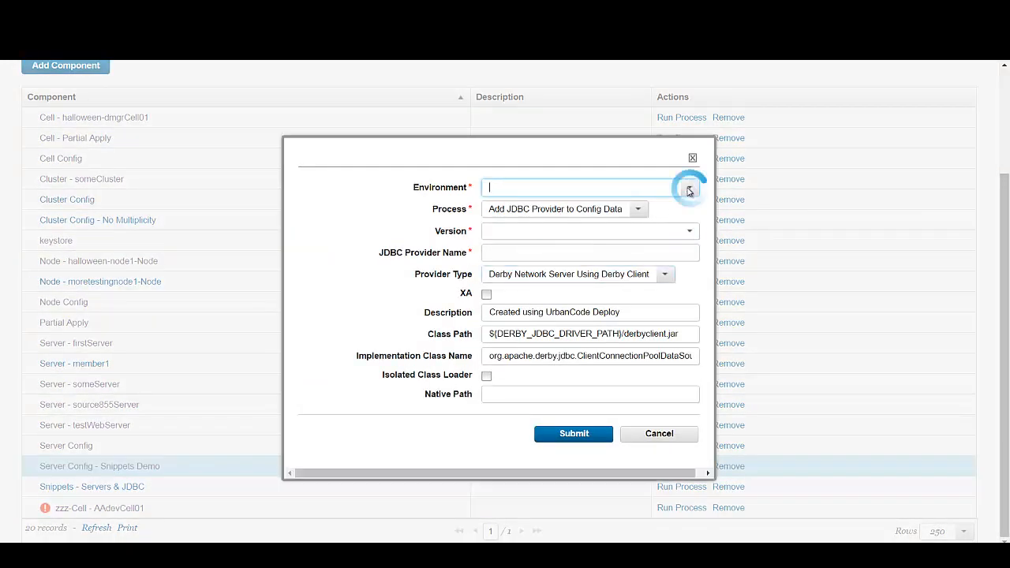
left_click(647, 242)
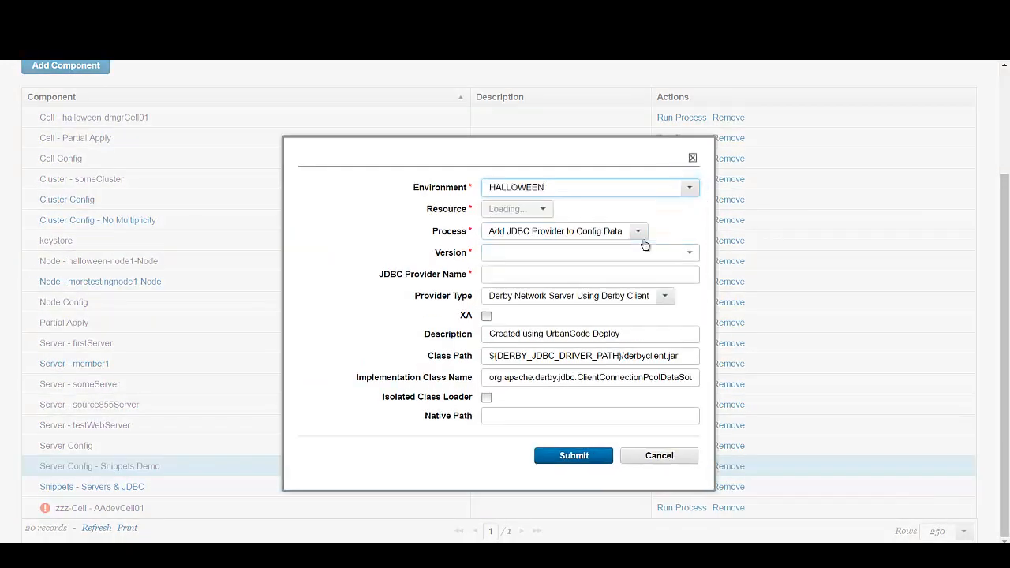
left_click(689, 252)
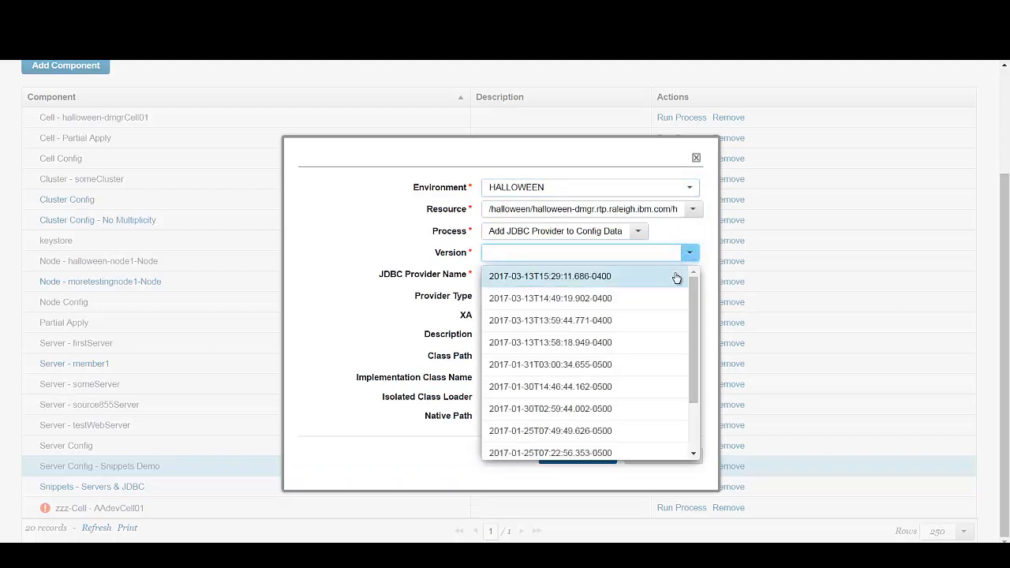
scroll(695, 456, "down", 5)
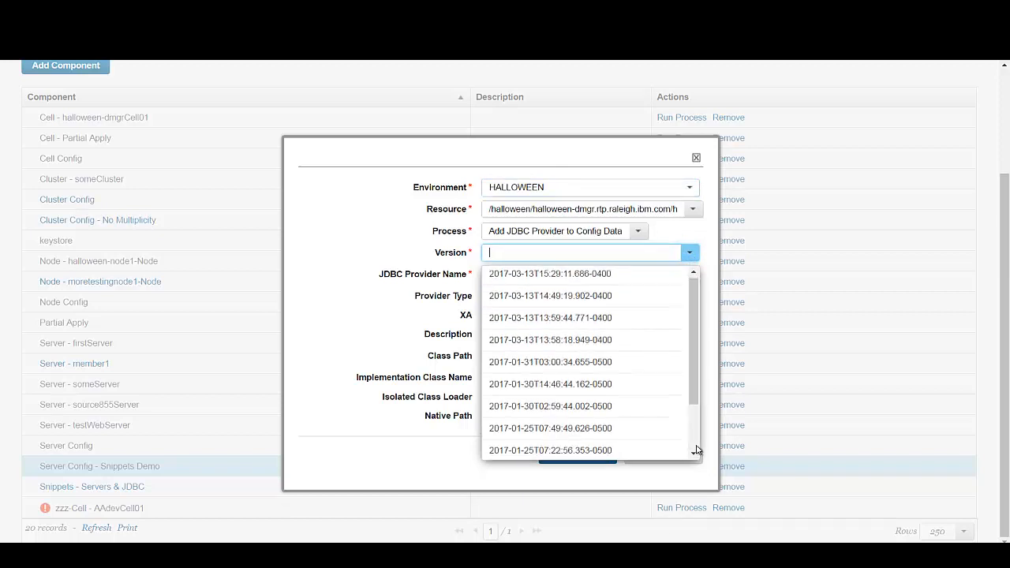
left_click(666, 452)
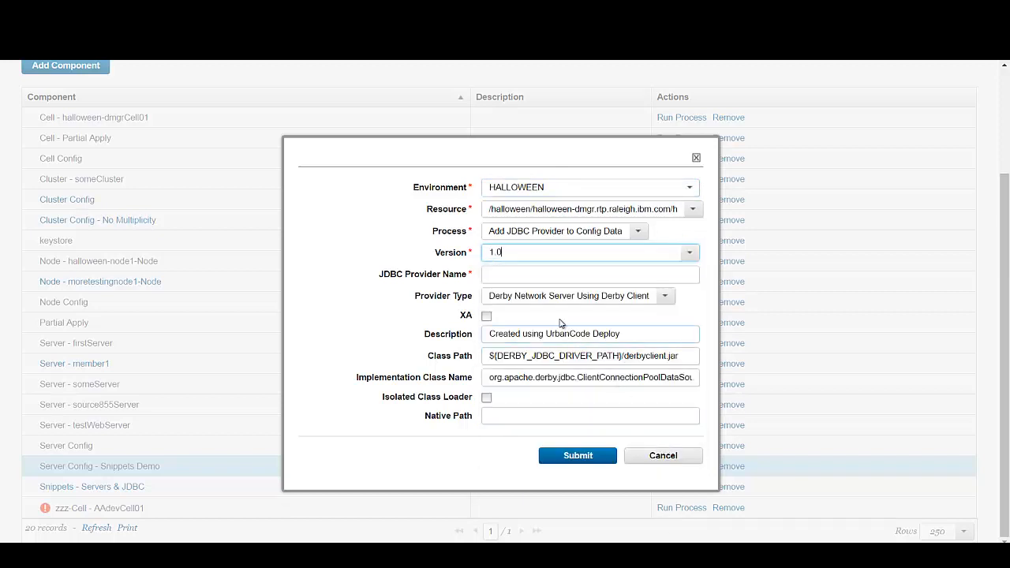
Name the JDBC provider JDBC_for_demo, enable XA, and submit the process request.
left_click(509, 276)
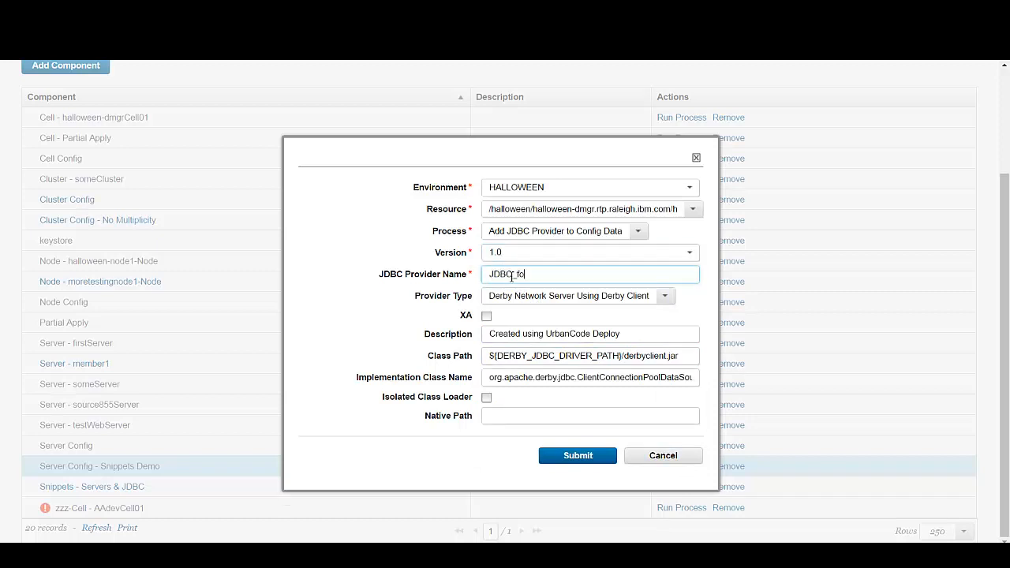
type("JDBC for_demo")
left_click(486, 315)
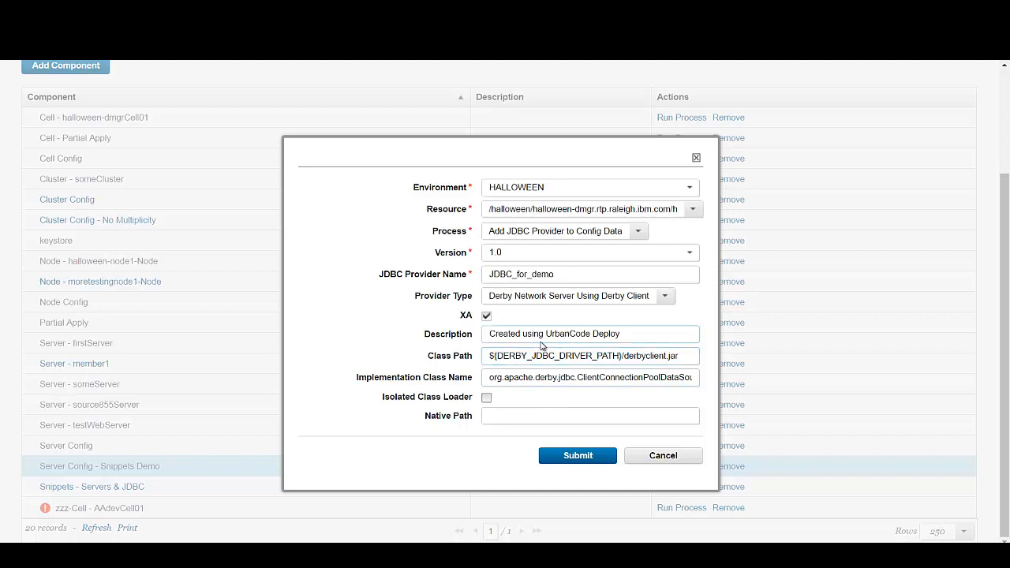
left_click(578, 458)
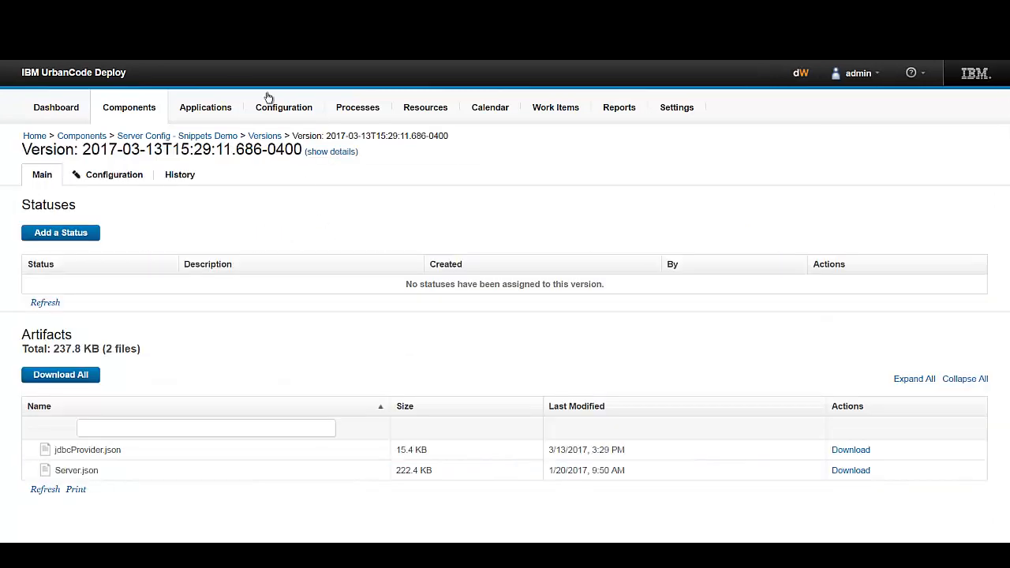
Return to the Server Config - Snippets Demo version list and open the newest version.
left_click(264, 135)
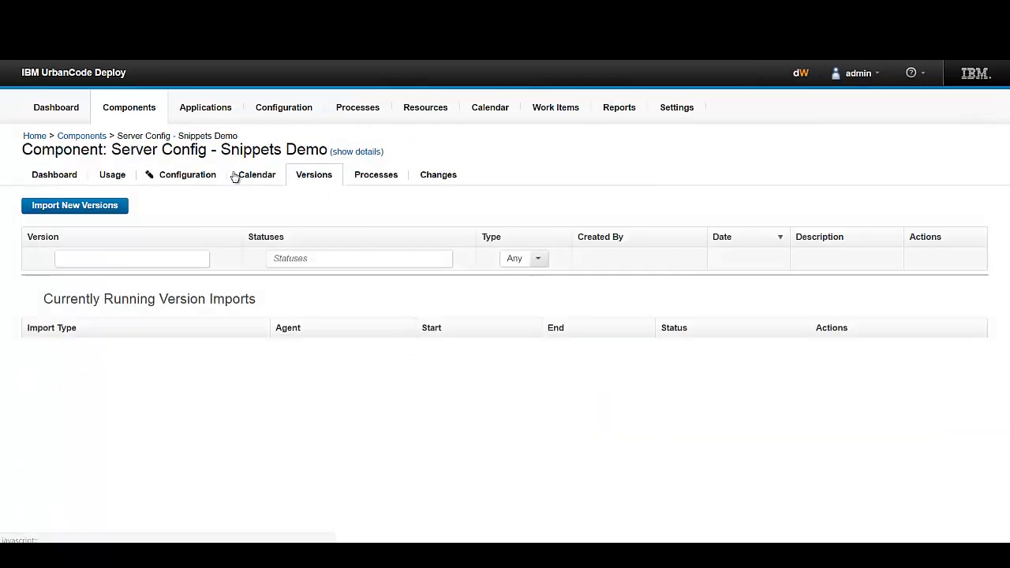
left_click(119, 280)
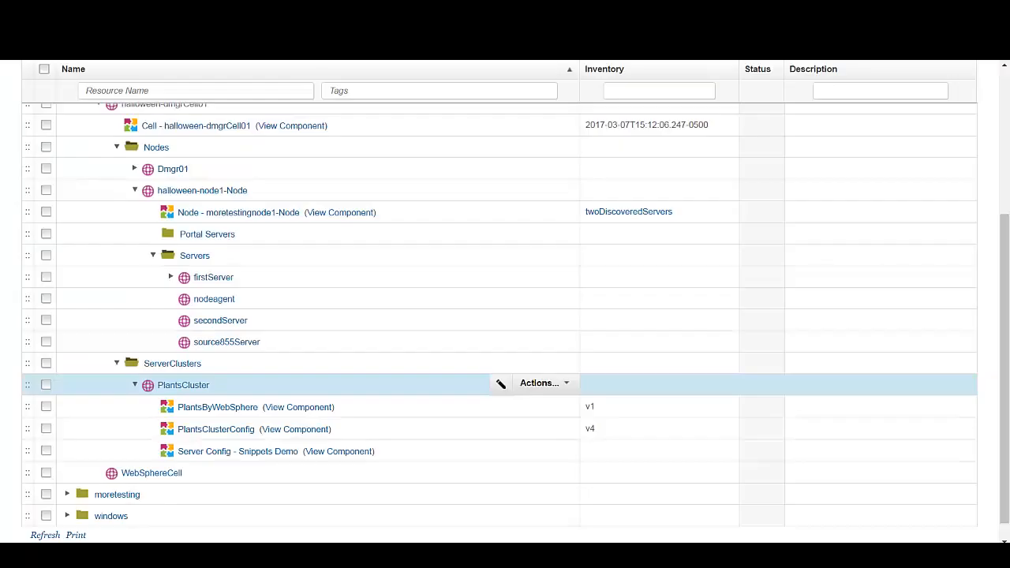
Create a resource named SERVER_FOR_DEMO with the WebSphereServer role in the Servers folder of halloween-node1-Node.
scroll(512, 140, "up", 2)
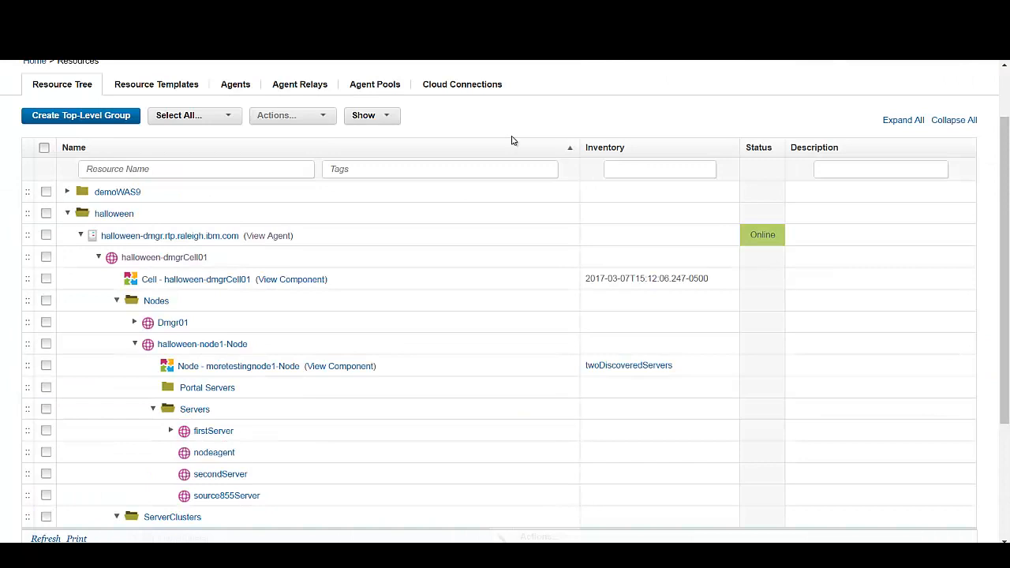
left_click(390, 118)
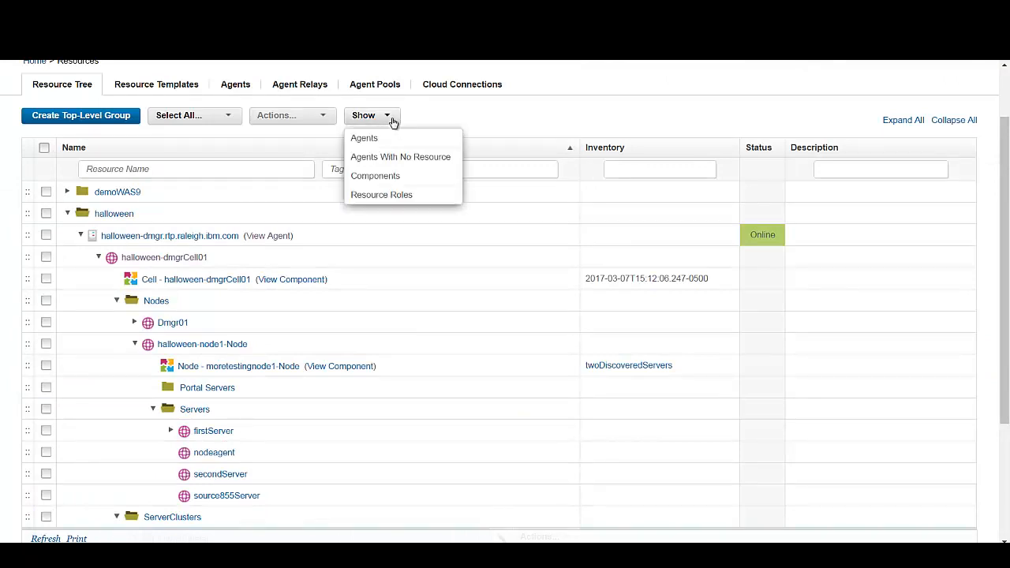
left_click(390, 195)
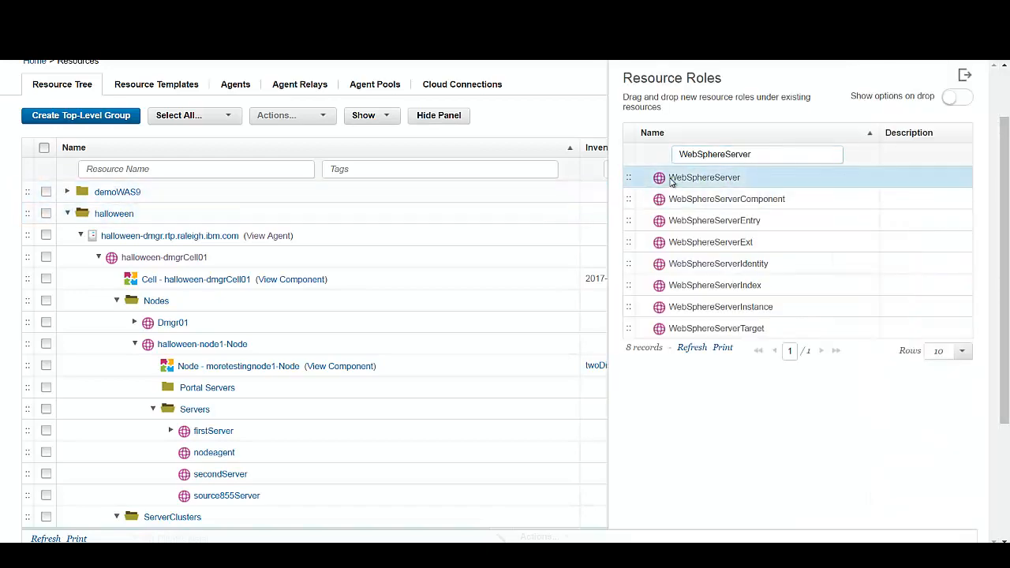
left_click_drag(628, 177, 245, 413)
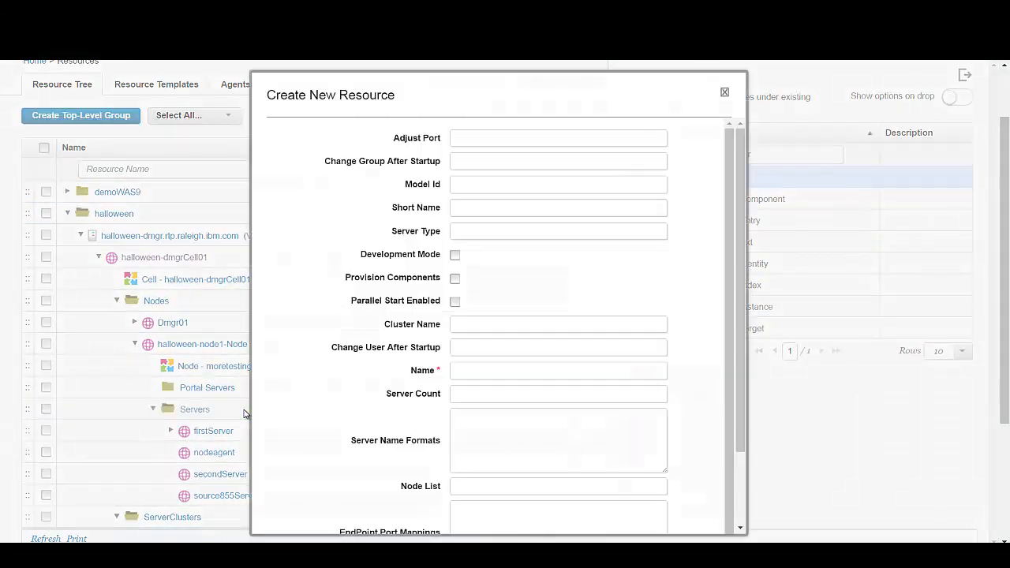
left_click(541, 370)
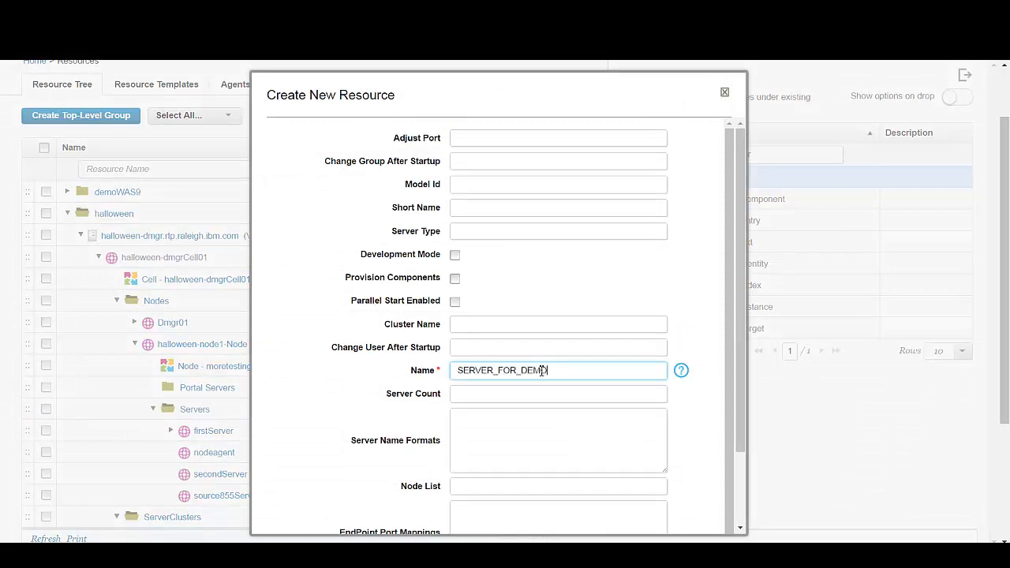
scroll(573, 380, "down", 2)
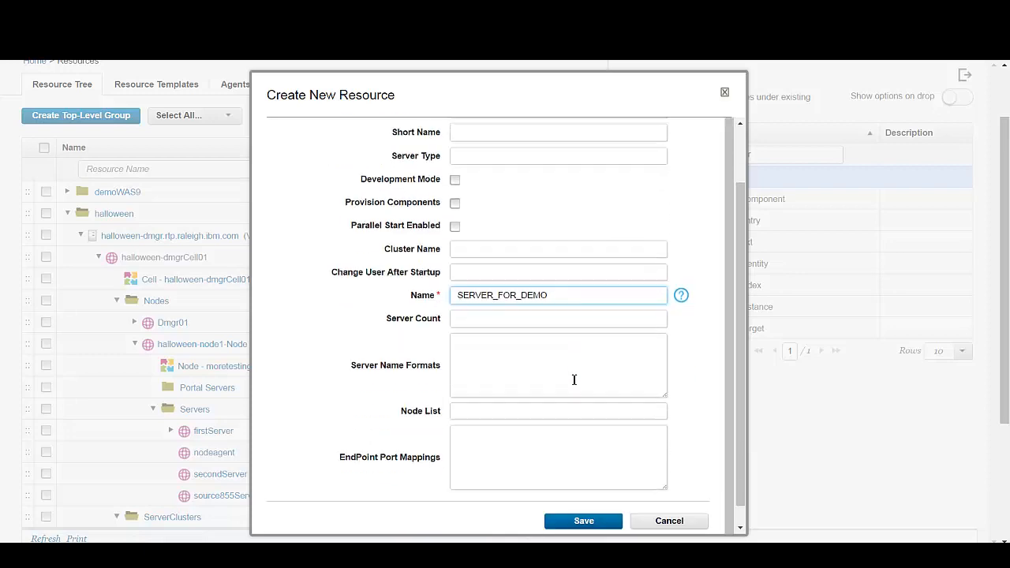
scroll(573, 380, "down", 1)
left_click(584, 499)
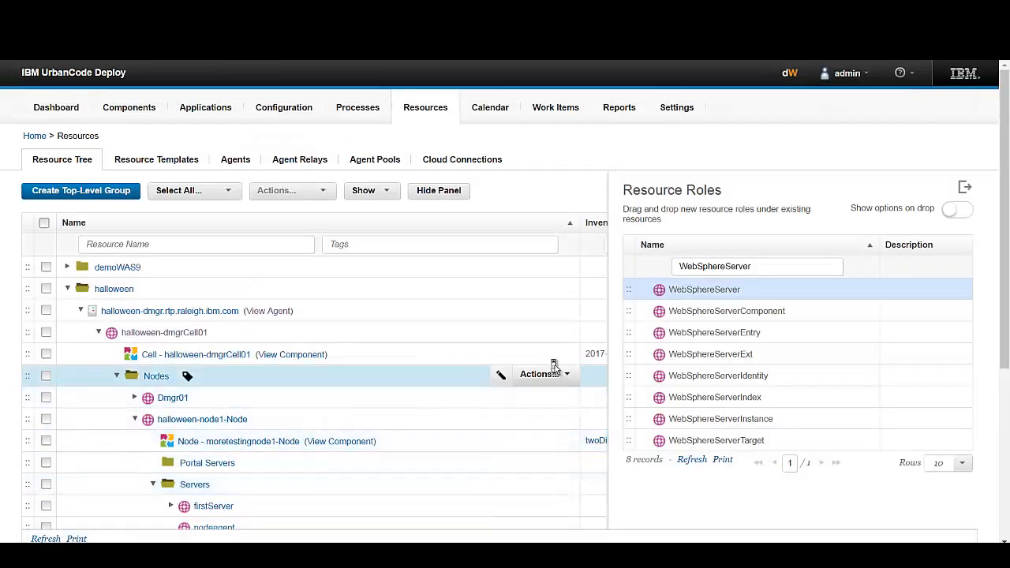
Add the Server Config - Snippets Demo component to the SERVER_FOR_DEMO resource, keeping the default settings.
scroll(554, 367, "down", 4)
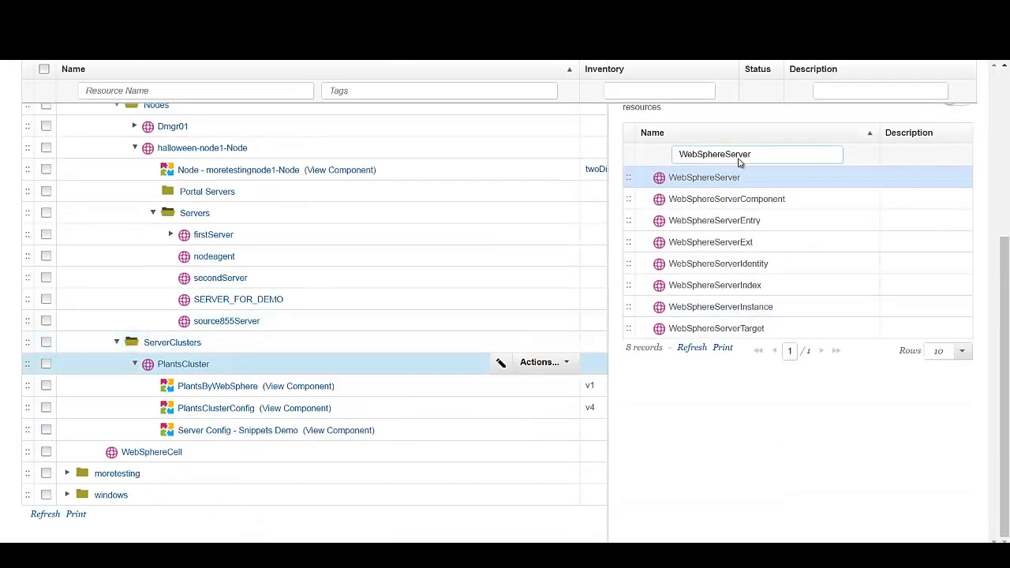
left_click(569, 299)
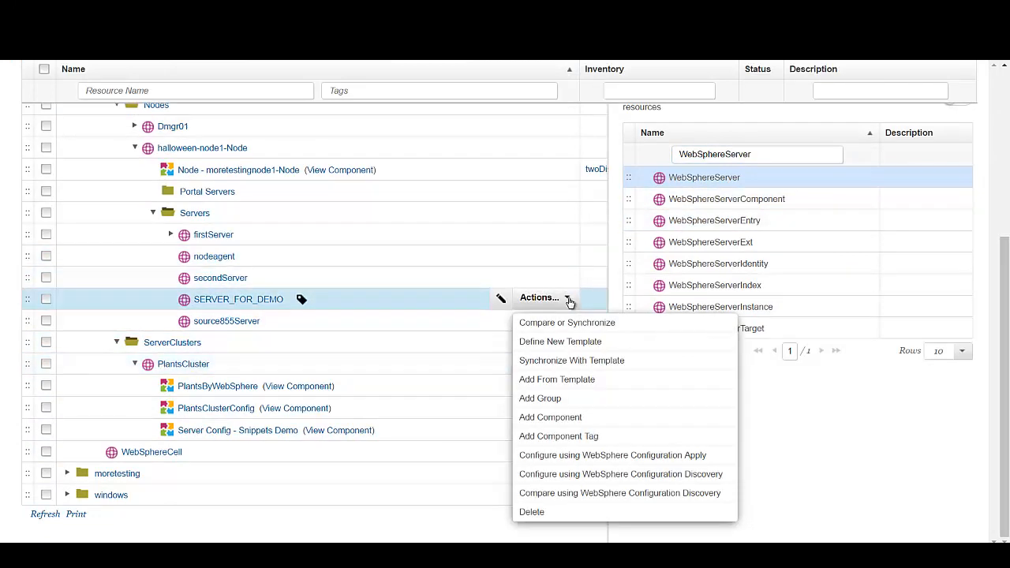
left_click(561, 418)
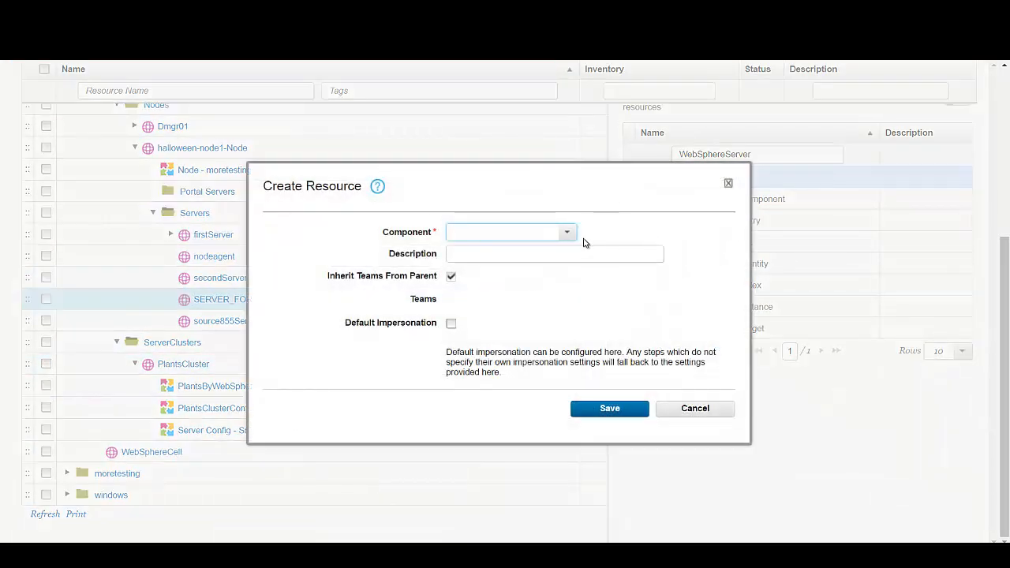
type("Snipp")
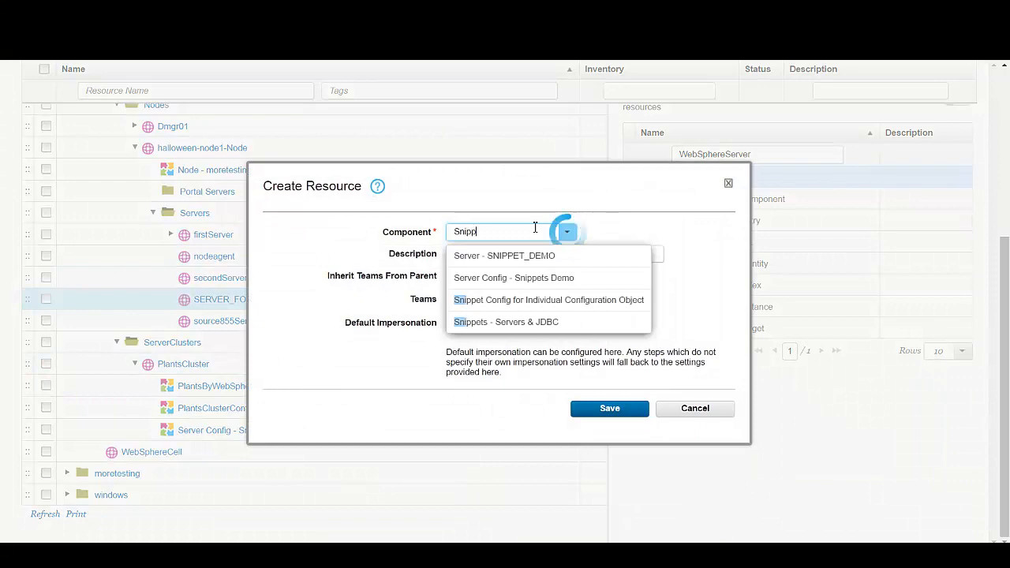
left_click(517, 277)
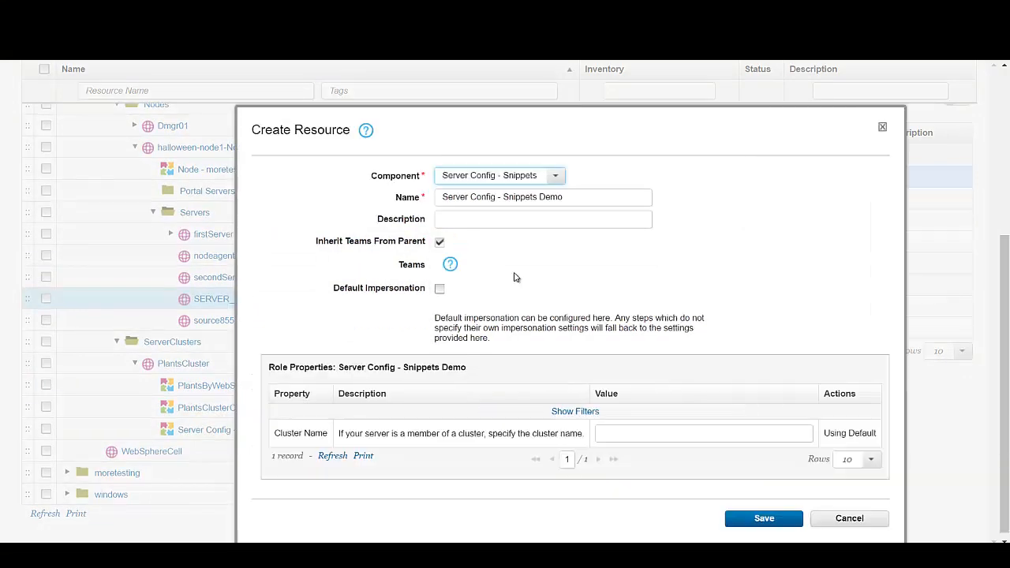
left_click(759, 524)
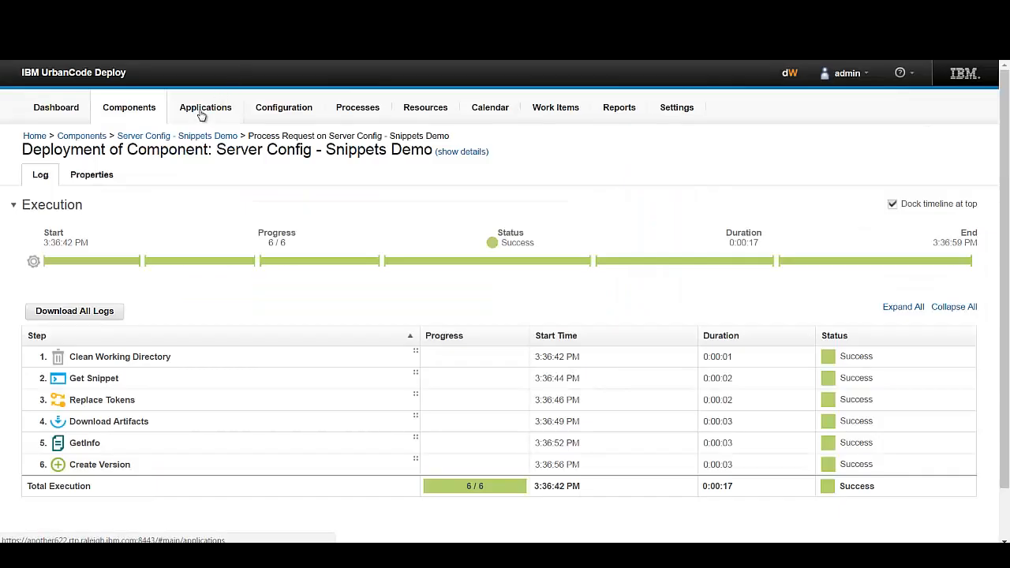
Open the component list of the WebSphere Configuration - Example Application COPY application.
left_click(202, 112)
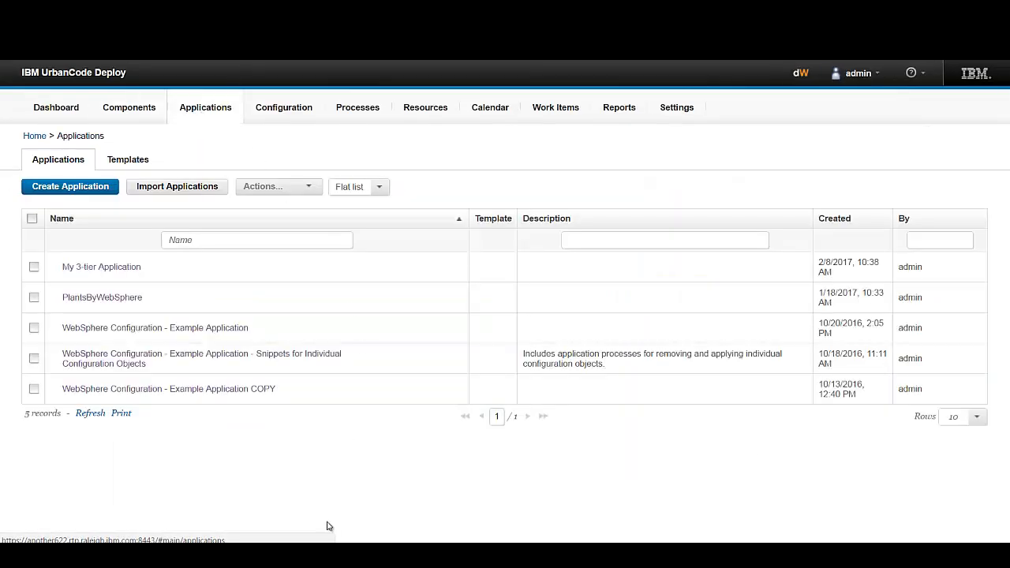
left_click(209, 390)
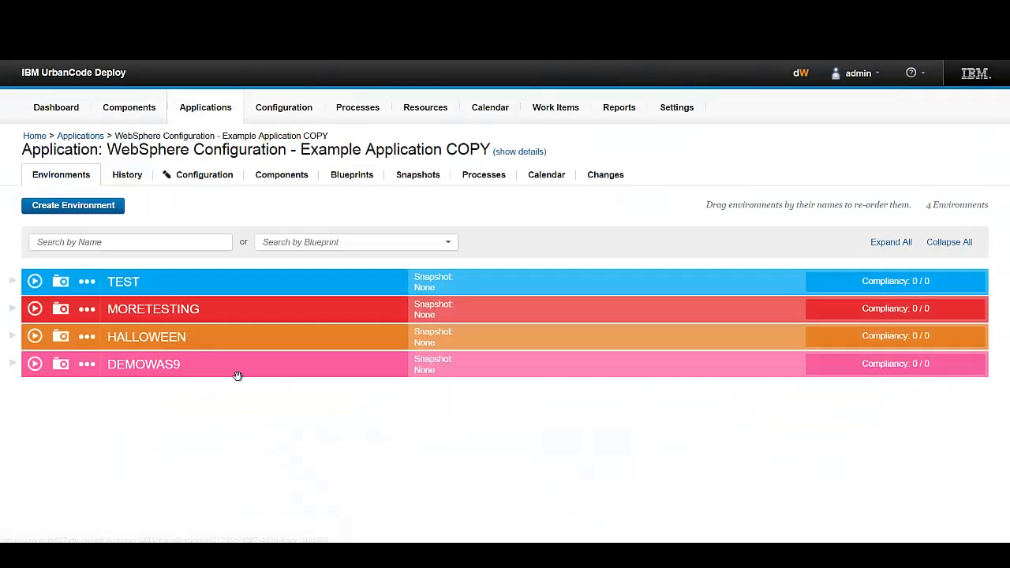
left_click(282, 174)
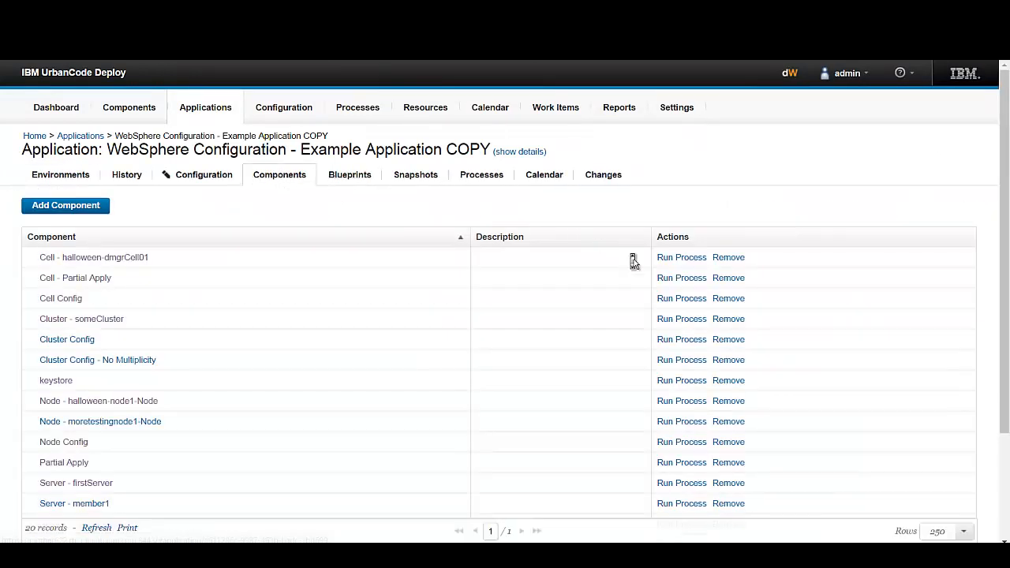
scroll(633, 260, "down", 3)
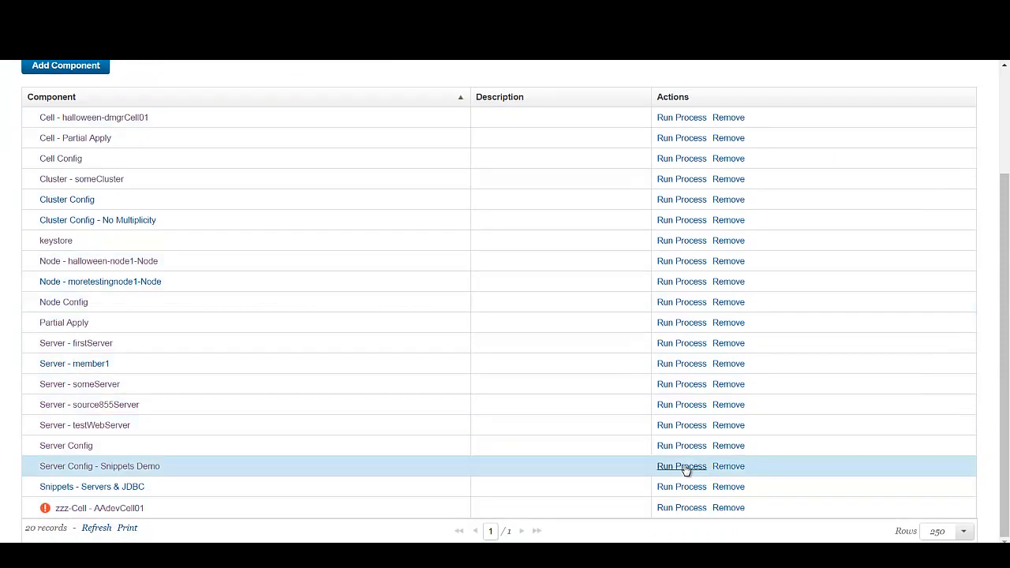
Run Apply (Template) on Server Config - Snippets Demo in the HALLOWEEN environment with version 2017-03-13T15:36:56.122-0400.
left_click(682, 466)
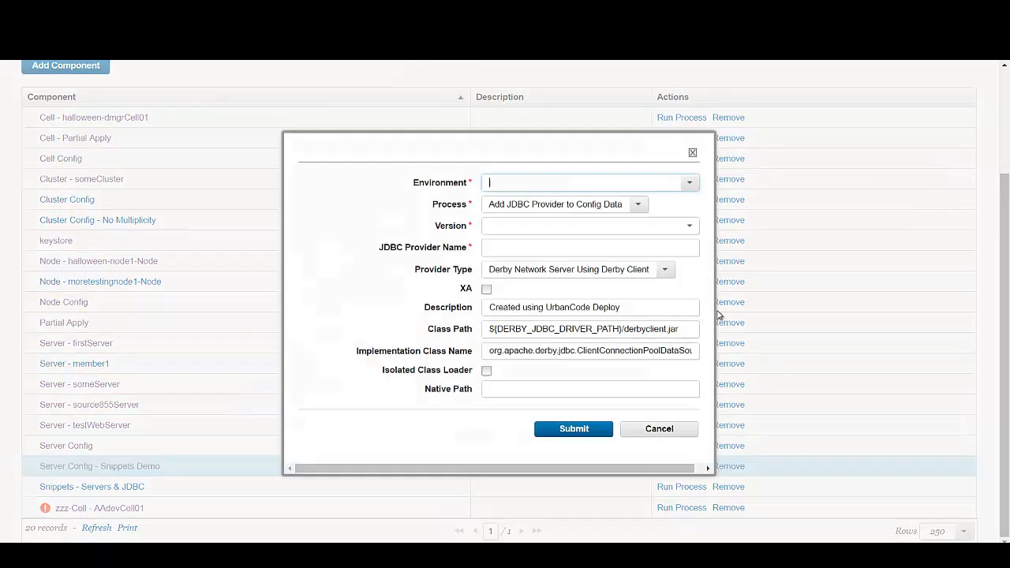
left_click(690, 191)
left_click(638, 230)
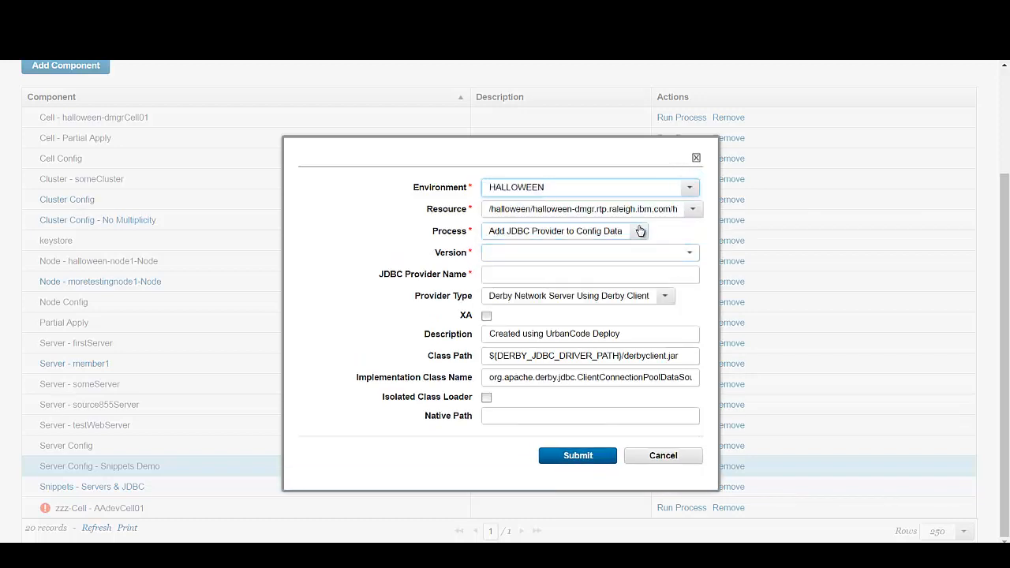
left_click(640, 230)
left_click(588, 271)
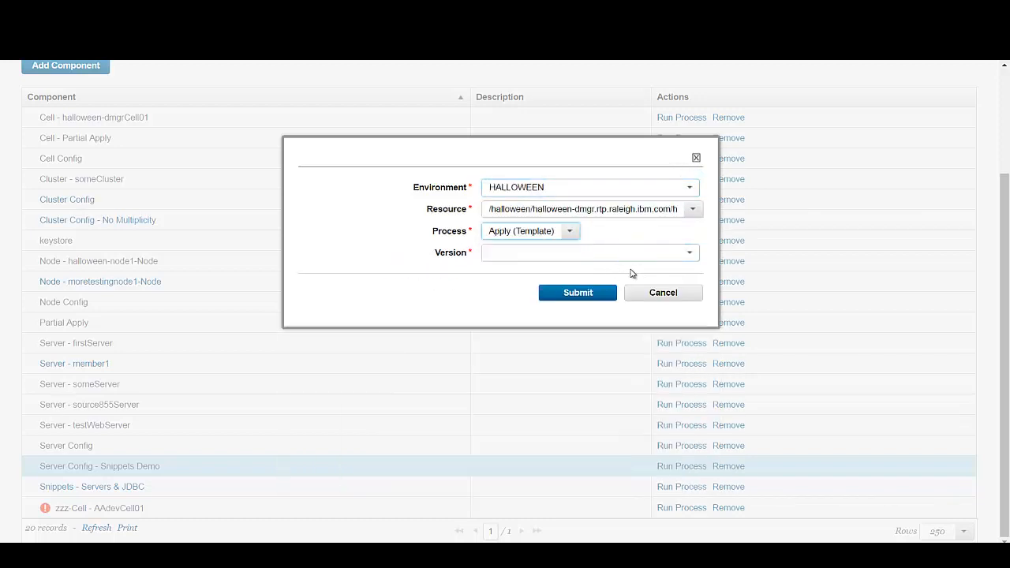
left_click(690, 256)
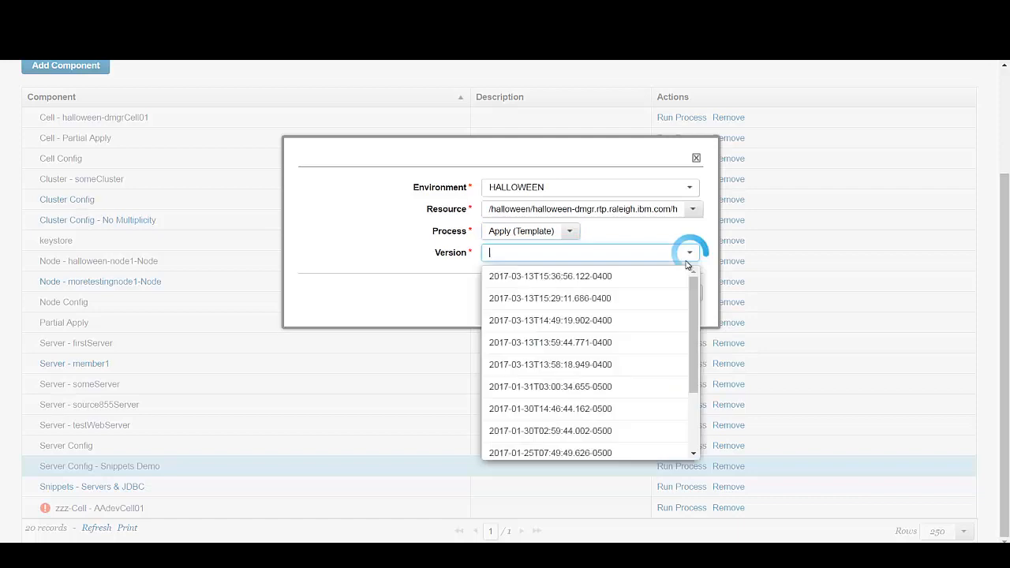
left_click(650, 279)
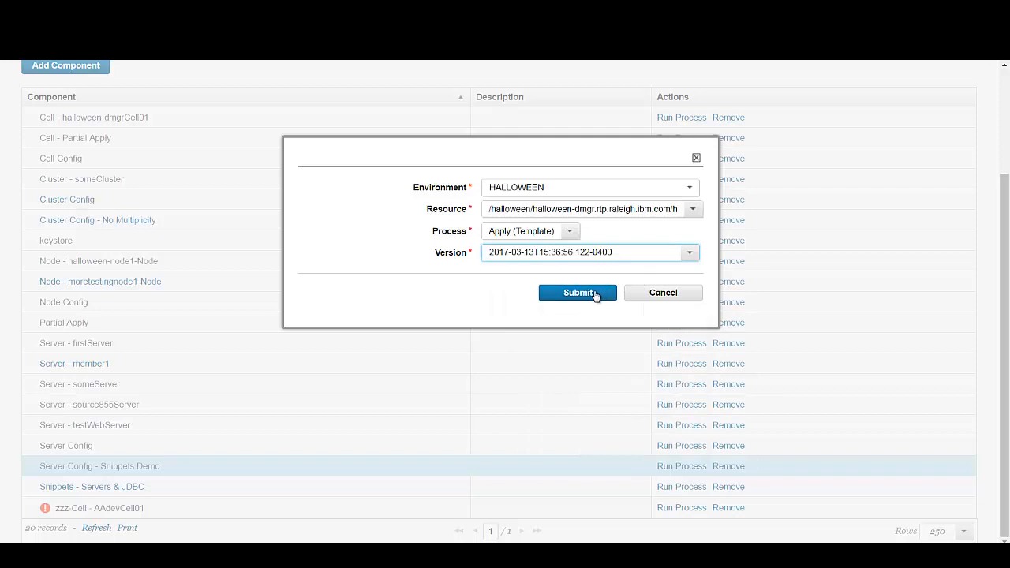
left_click(593, 294)
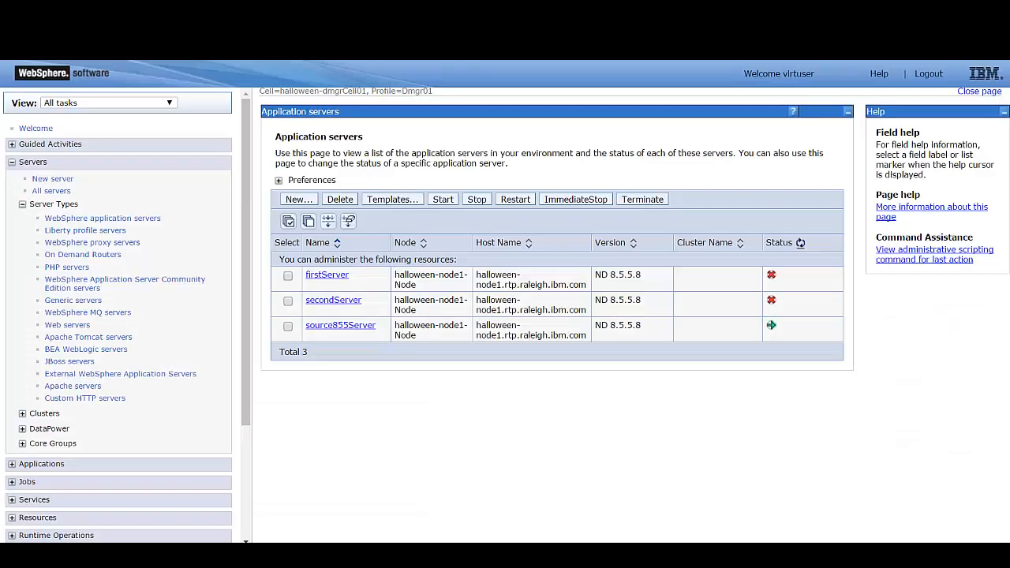
In the WebSphere administrative console, reload the list of WebSphere application servers.
left_click(106, 224)
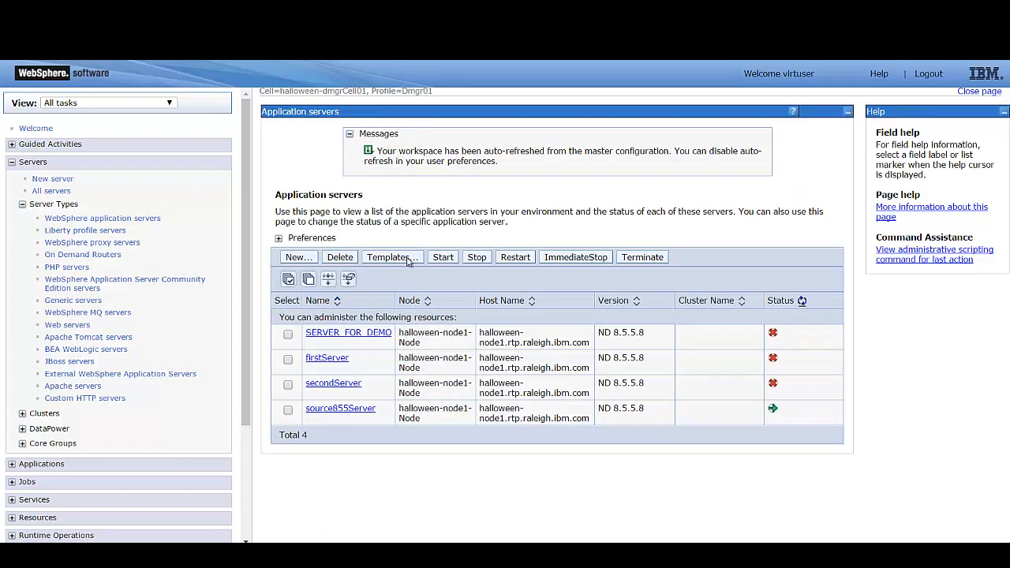
View the configuration of the SERVER_FOR_DEMO application server, and open the list of JDBC providers.
left_click(342, 334)
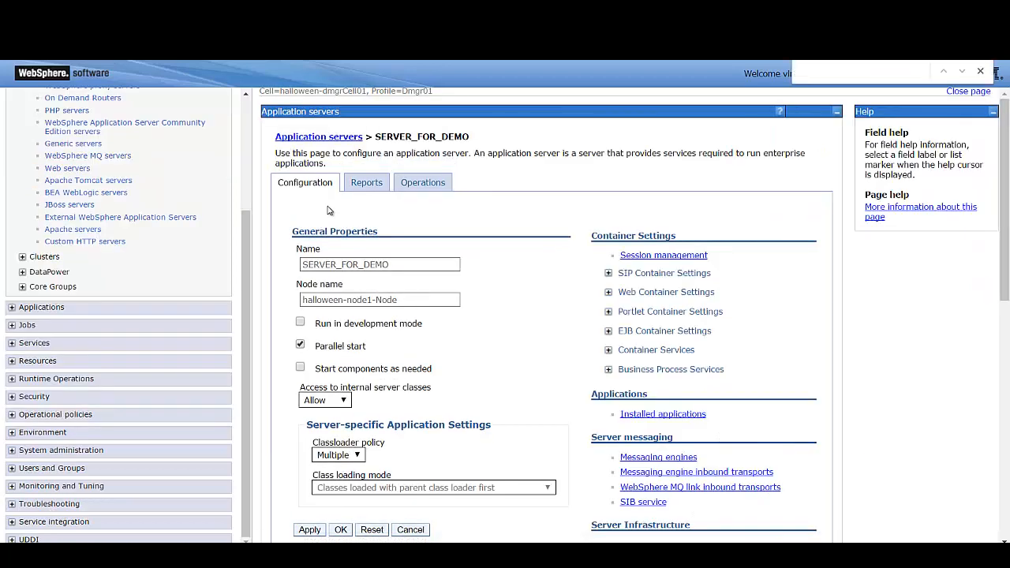
left_click(44, 360)
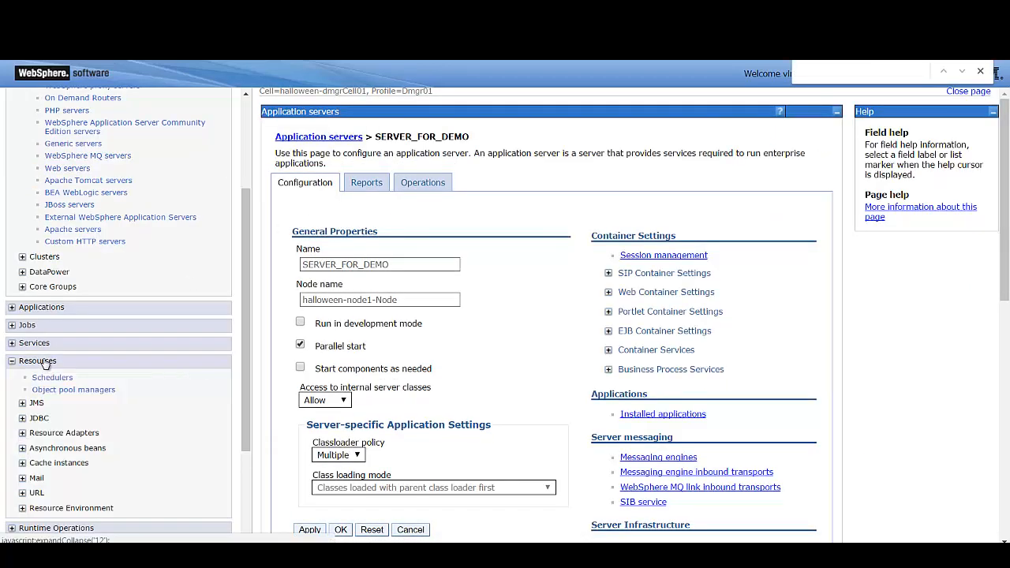
left_click(41, 419)
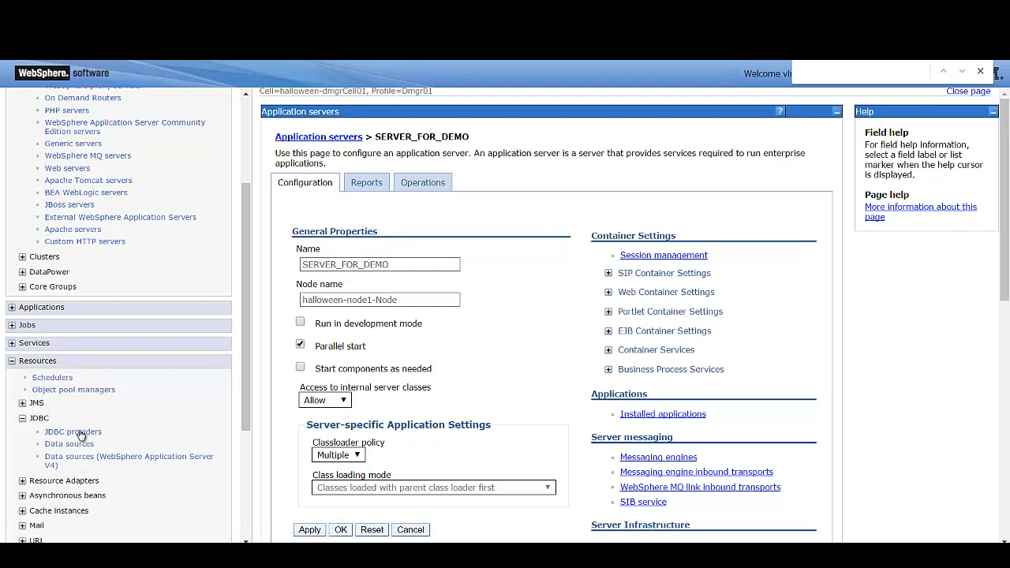
left_click(72, 431)
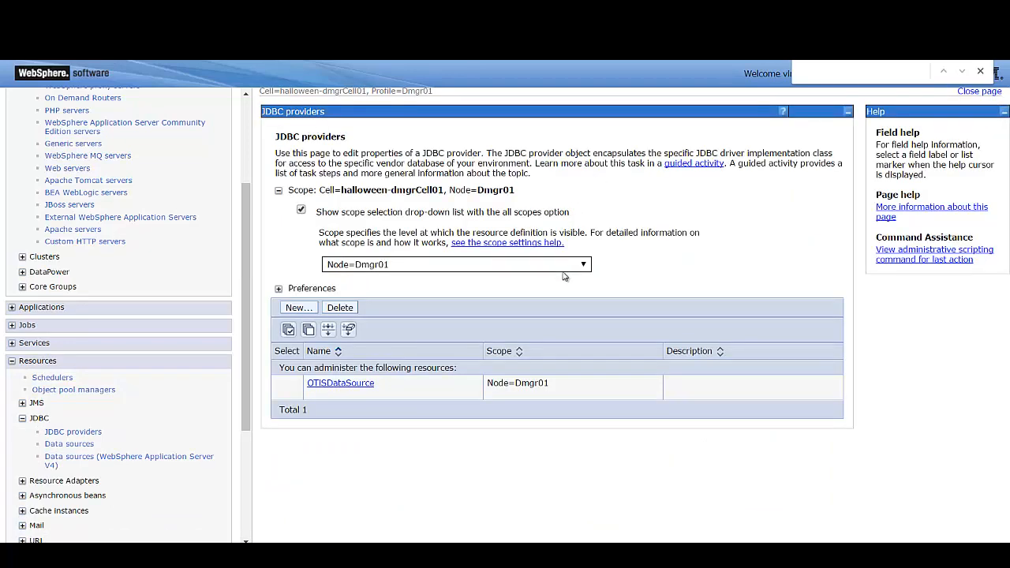
Set the JDBC providers scope to Node=halloween-node1-Node, Server=SERVER_FOR_DEMO and highlight the description of the JDBC_for_demo provider.
left_click(569, 266)
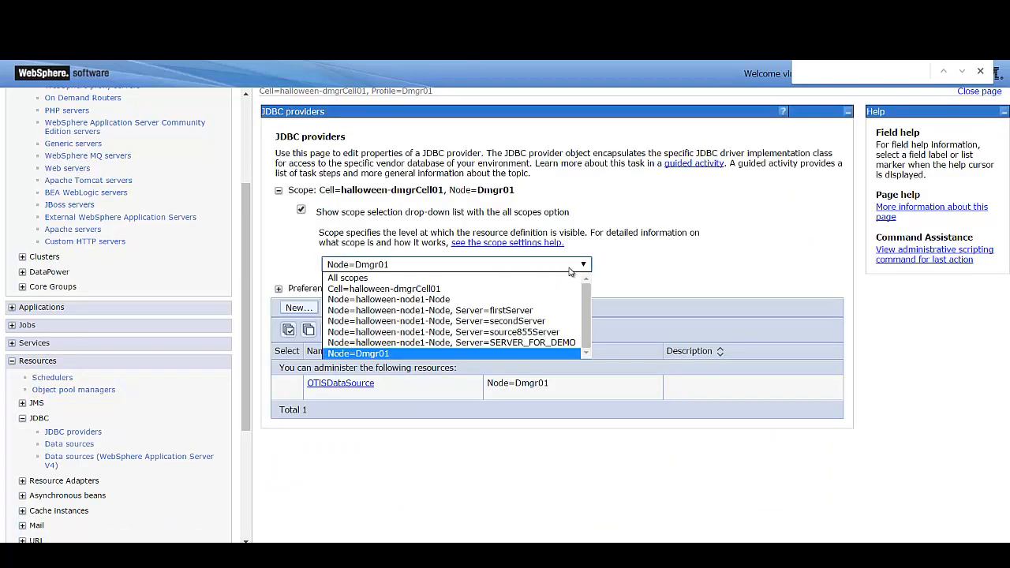
left_click(538, 344)
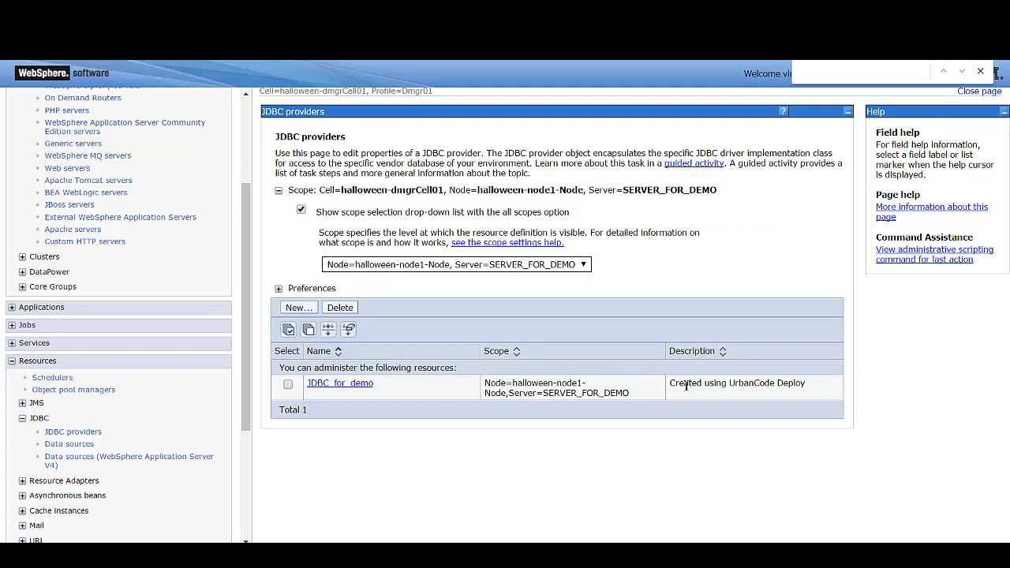
left_click_drag(675, 388, 821, 392)
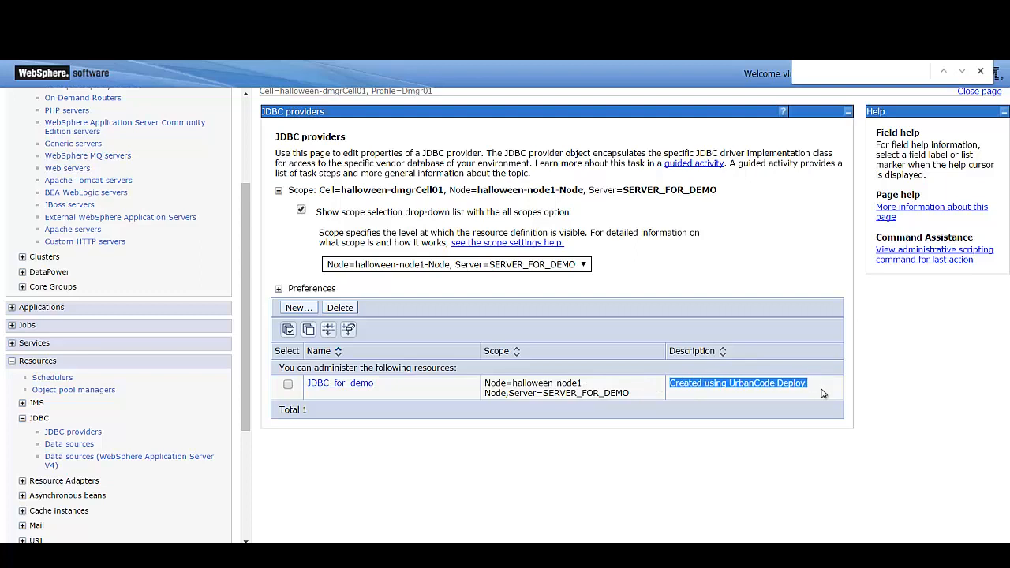